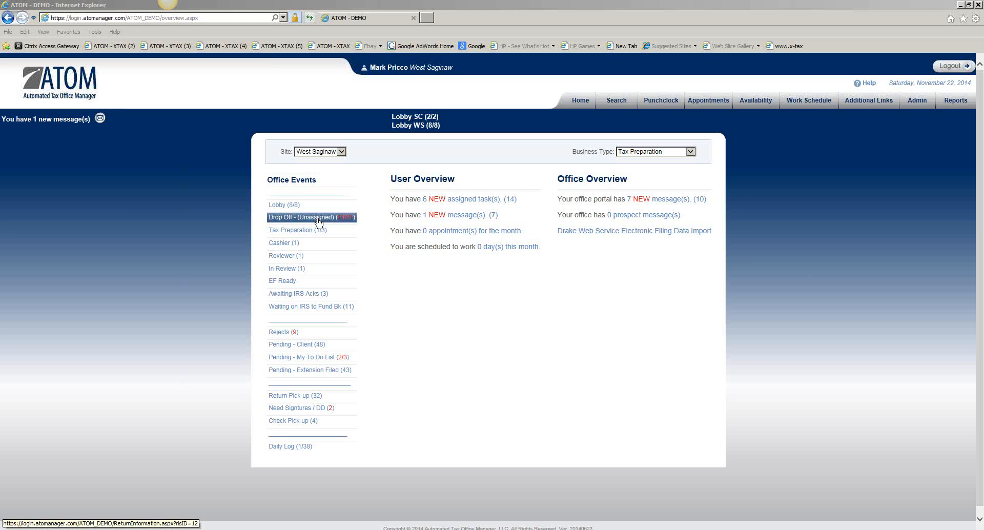
- Open the Event Status administration list and filter it to the Tax Preparation business type
{"action": "left_click", "coordinate": [916, 104]}
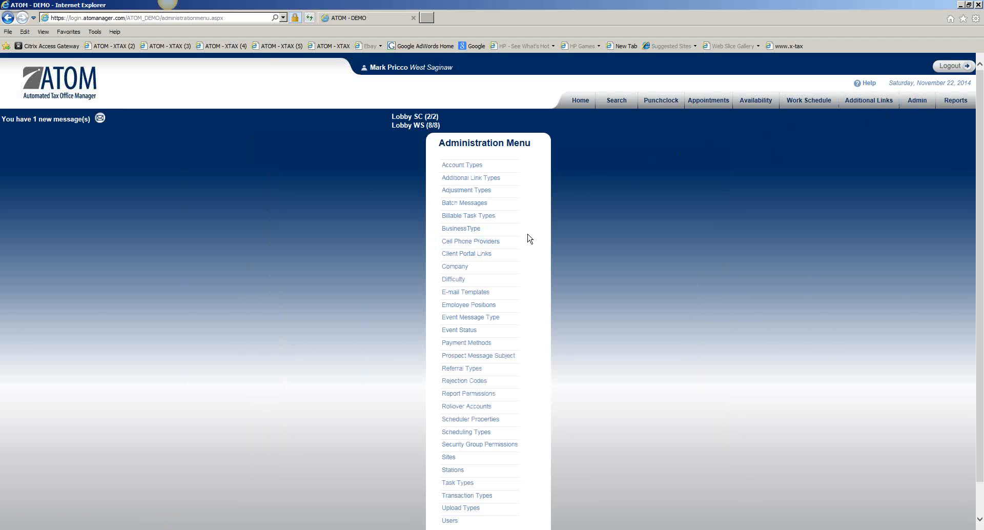
{"action": "left_click", "coordinate": [480, 331]}
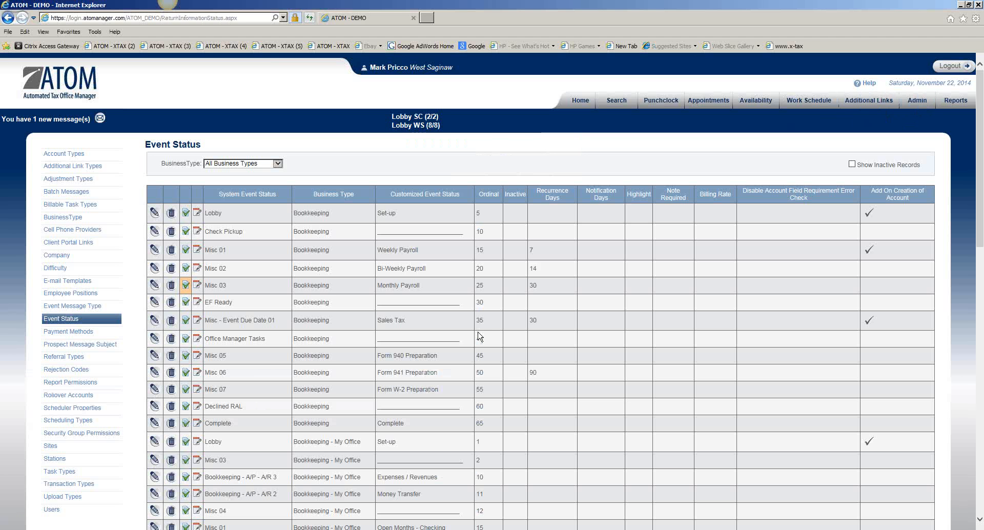
{"action": "left_click", "coordinate": [244, 164]}
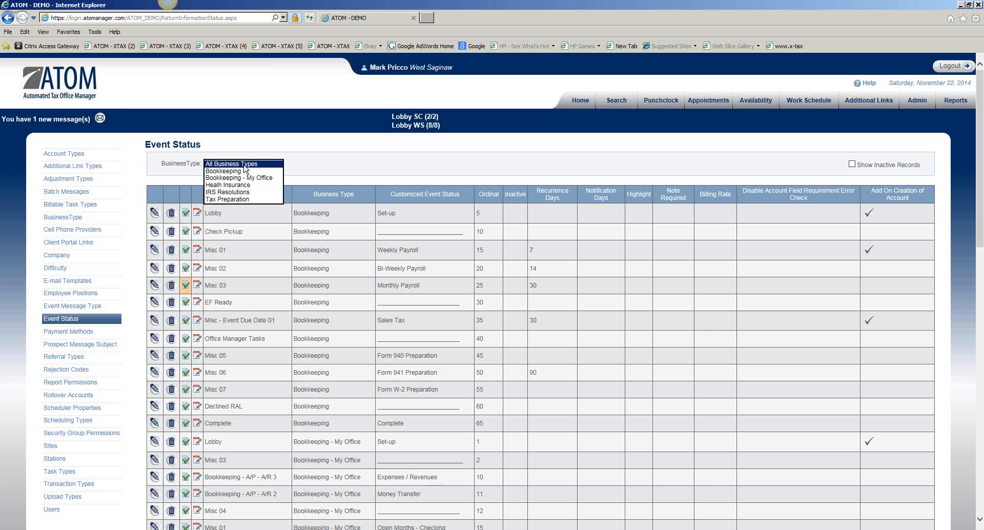
{"action": "left_click", "coordinate": [244, 201]}
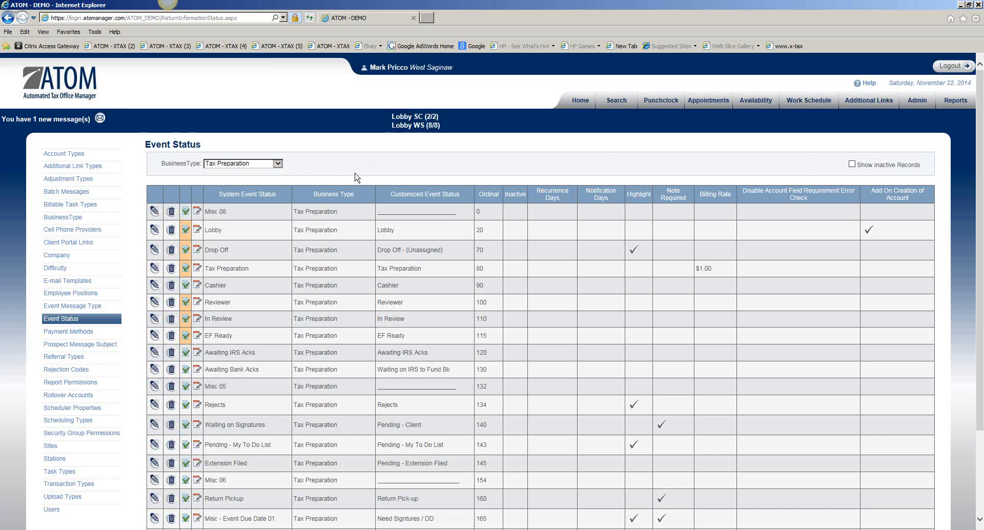
- Look through the available system event statuses for a new record and leave the choice blank
{"action": "scroll", "coordinate": [789, 292], "scroll_direction": "down", "scroll_amount": 2}
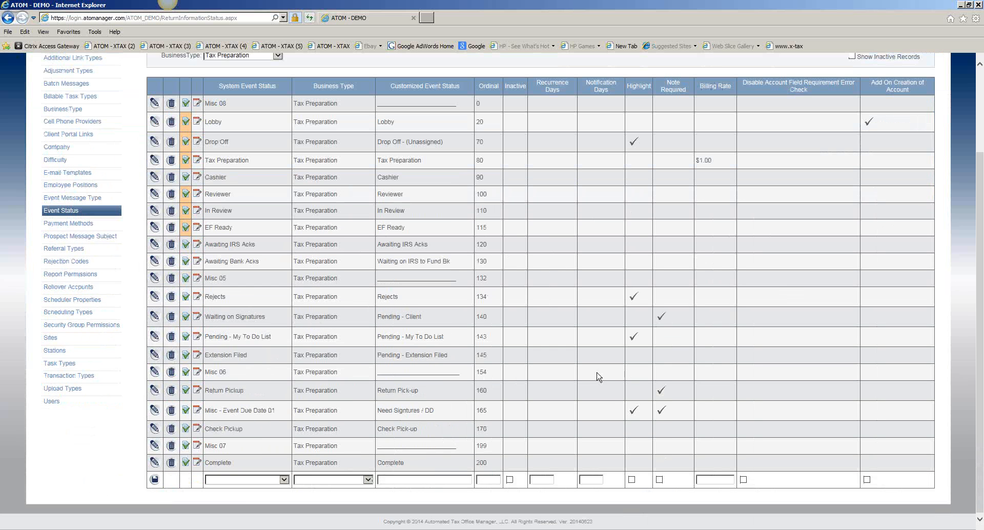
{"action": "left_click", "coordinate": [245, 484]}
{"action": "left_click_drag", "start_coordinate": [284, 343], "coordinate": [285, 383]}
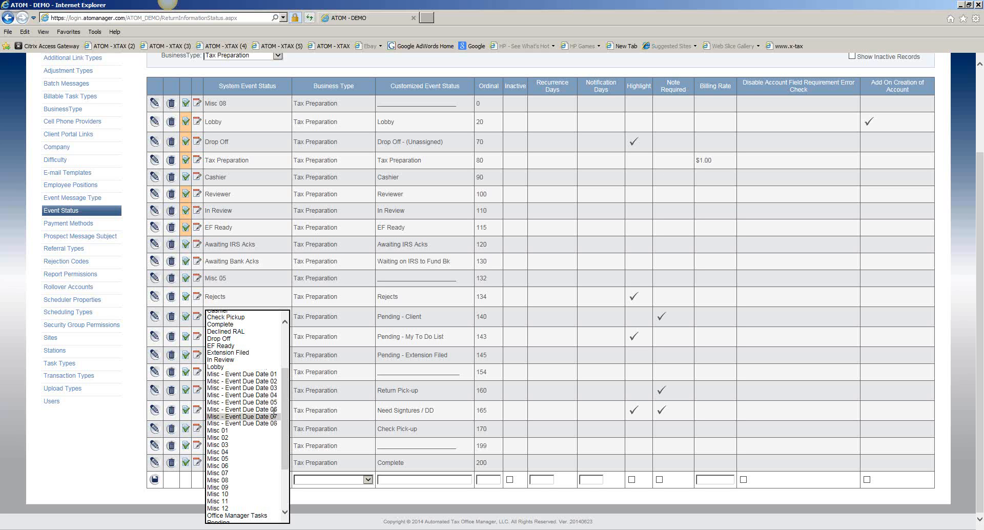
{"action": "left_click_drag", "start_coordinate": [282, 398], "coordinate": [282, 350]}
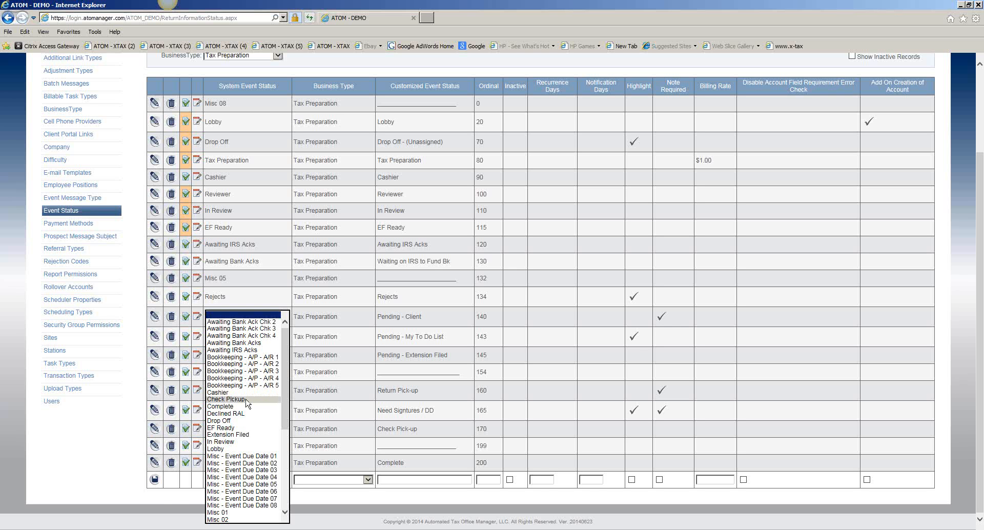
{"action": "left_click", "coordinate": [350, 317]}
- Return to the home overview and view the Lobby, Drop Off - (Unassigned), Tax Preparation and Pending - Client event lists
{"action": "scroll", "coordinate": [362, 308], "scroll_direction": "up", "scroll_amount": 3}
{"action": "left_click", "coordinate": [581, 101]}
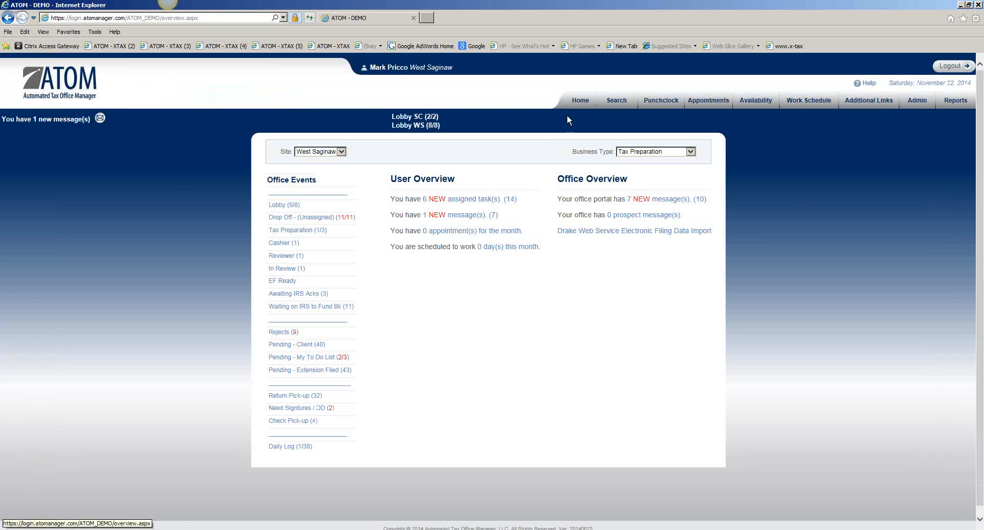
{"action": "left_click", "coordinate": [323, 207]}
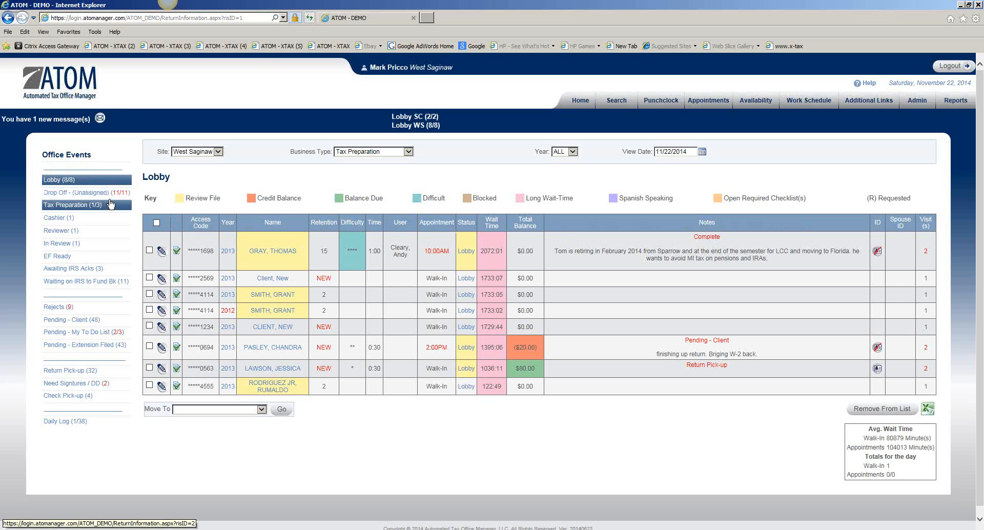
{"action": "left_click", "coordinate": [95, 194]}
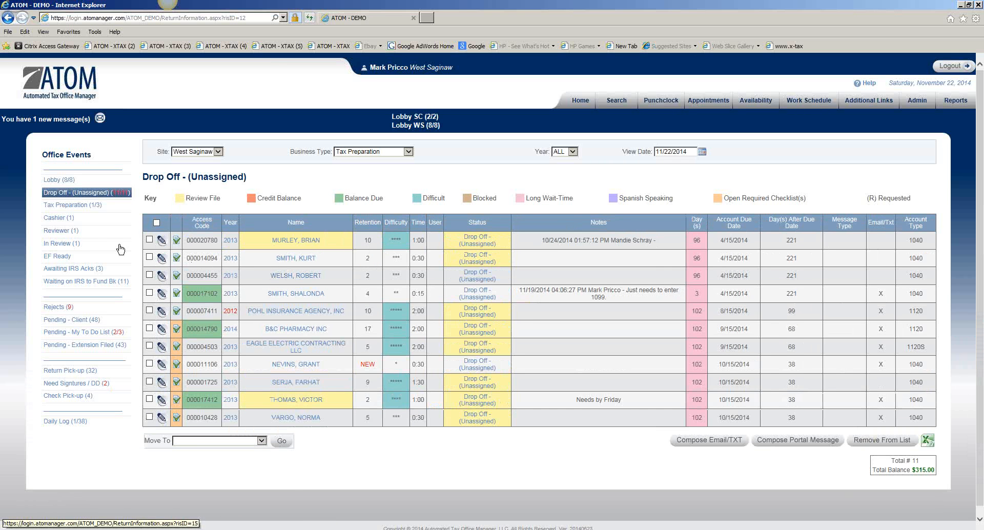
{"action": "left_click", "coordinate": [82, 205]}
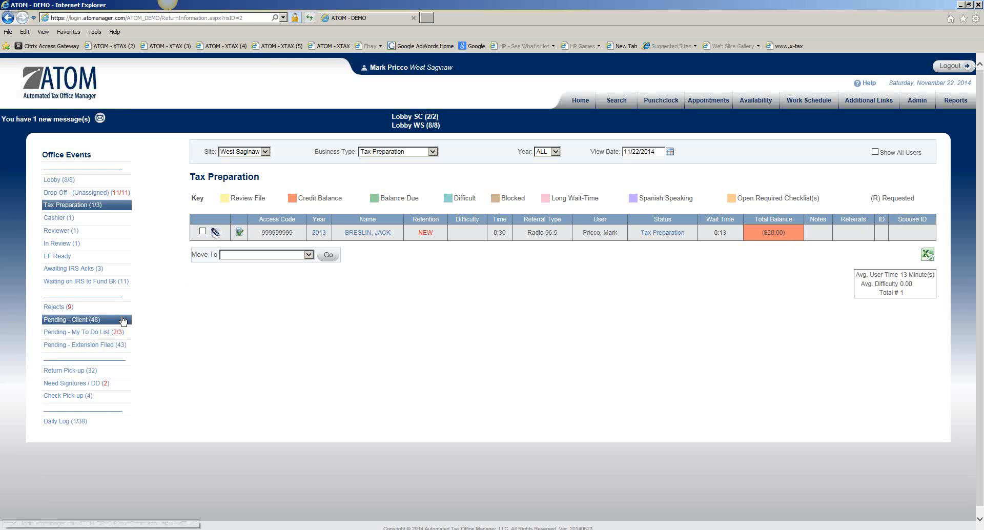
{"action": "left_click", "coordinate": [113, 322]}
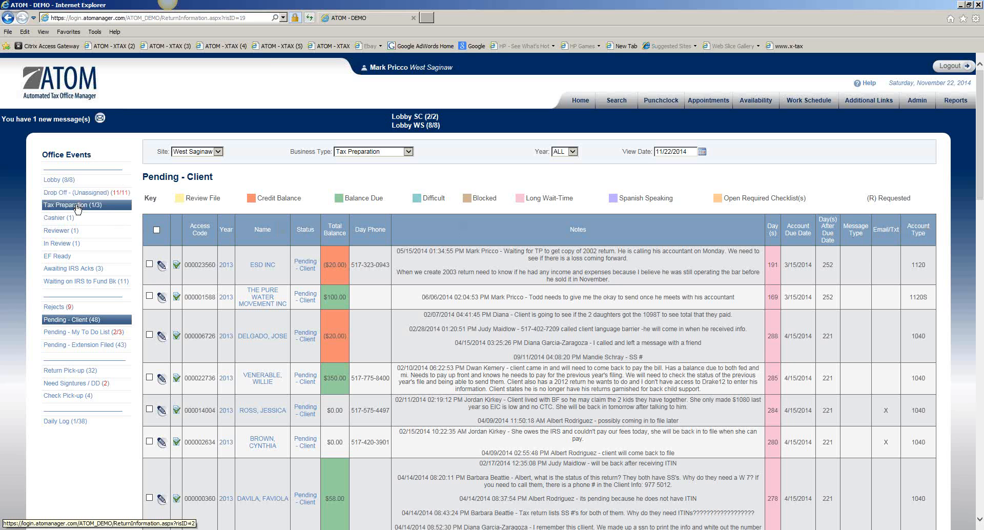
- Reopen the Event Status administration list and show only the Tax Preparation statuses
{"action": "left_click", "coordinate": [917, 101]}
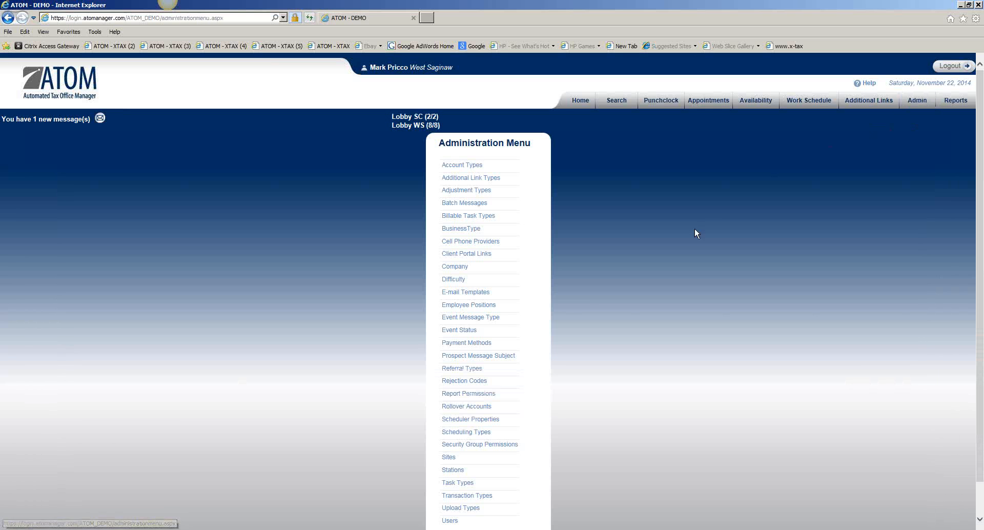
{"action": "left_click", "coordinate": [479, 332]}
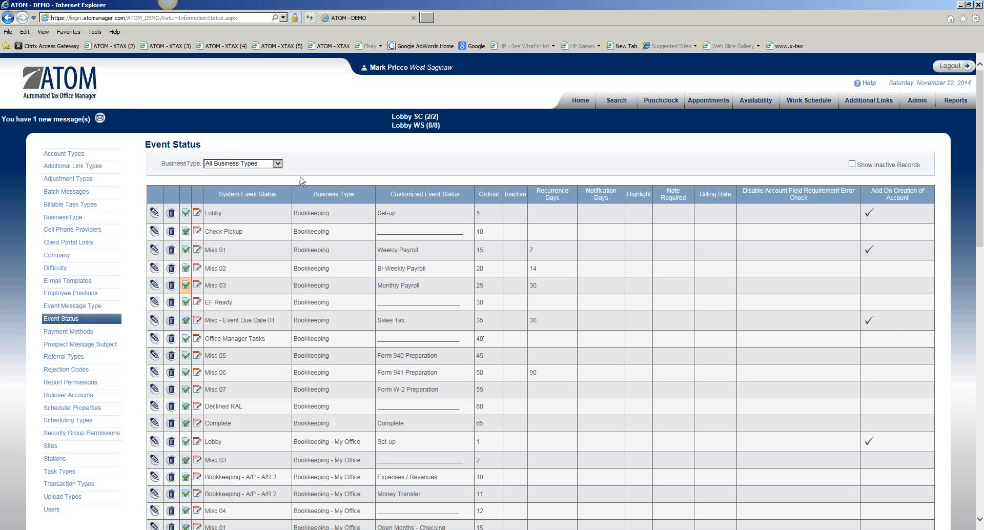
{"action": "left_click", "coordinate": [277, 163]}
{"action": "left_click", "coordinate": [272, 199]}
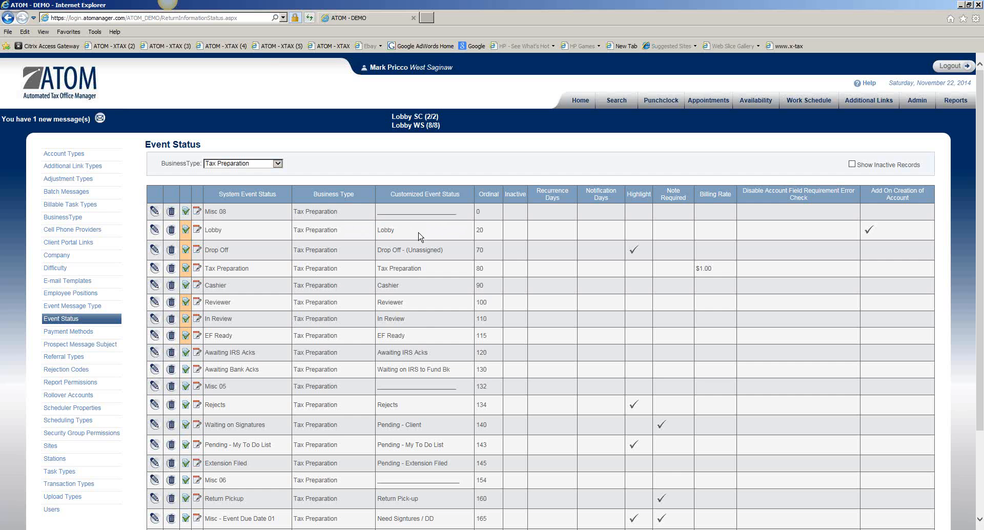
{"action": "scroll", "coordinate": [421, 236], "scroll_direction": "down", "scroll_amount": 3}
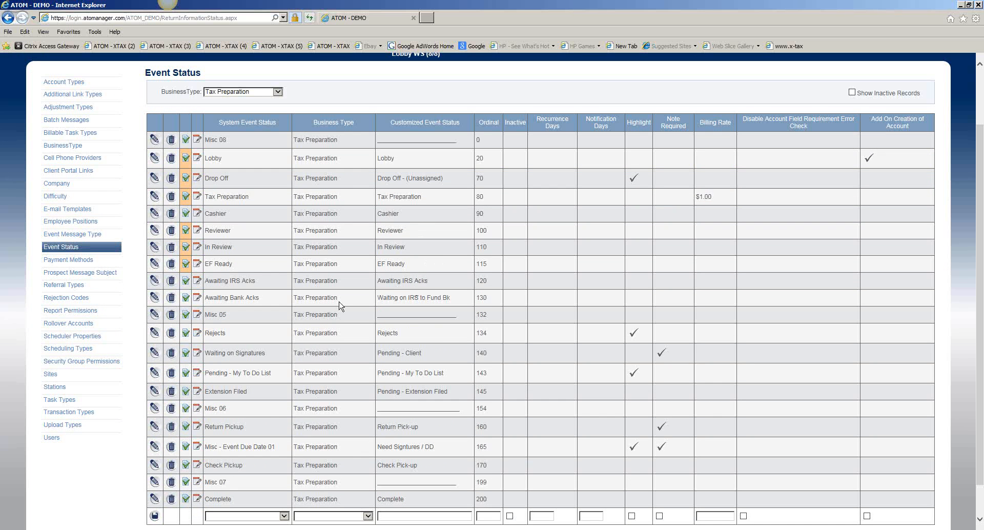
{"action": "scroll", "coordinate": [267, 318], "scroll_direction": "down", "scroll_amount": 1}
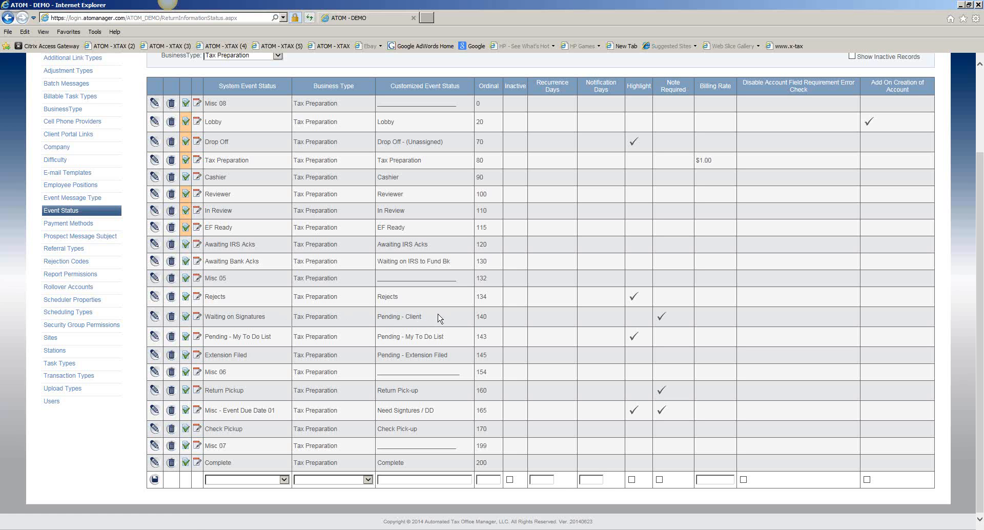
- Open the Pending - Client event status for editing, accept the caution, and save the record
{"action": "left_click", "coordinate": [154, 316]}
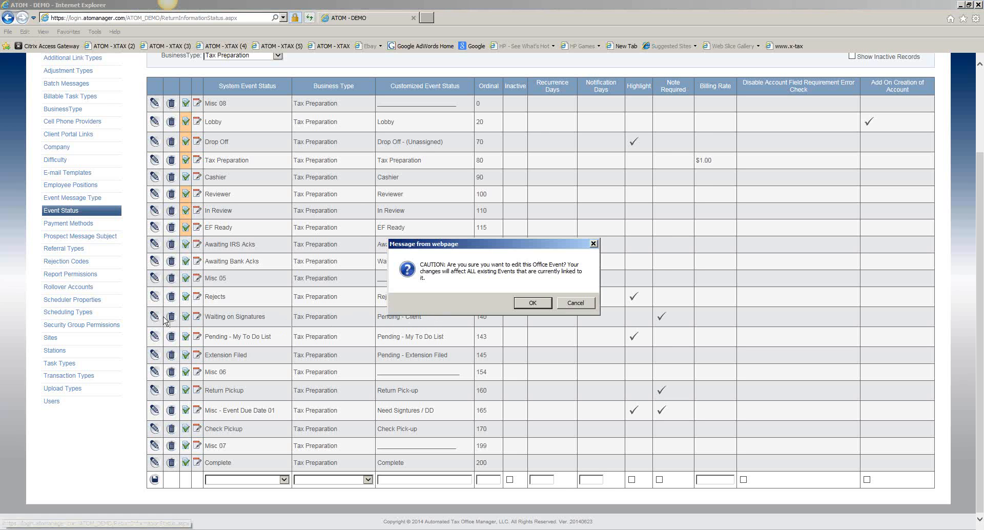
{"action": "left_click", "coordinate": [531, 303]}
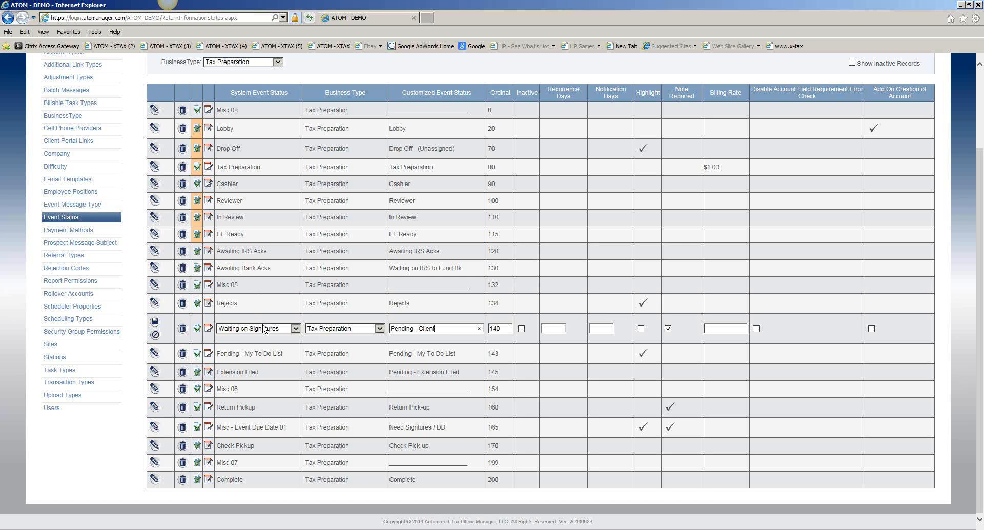
{"action": "left_click", "coordinate": [154, 323]}
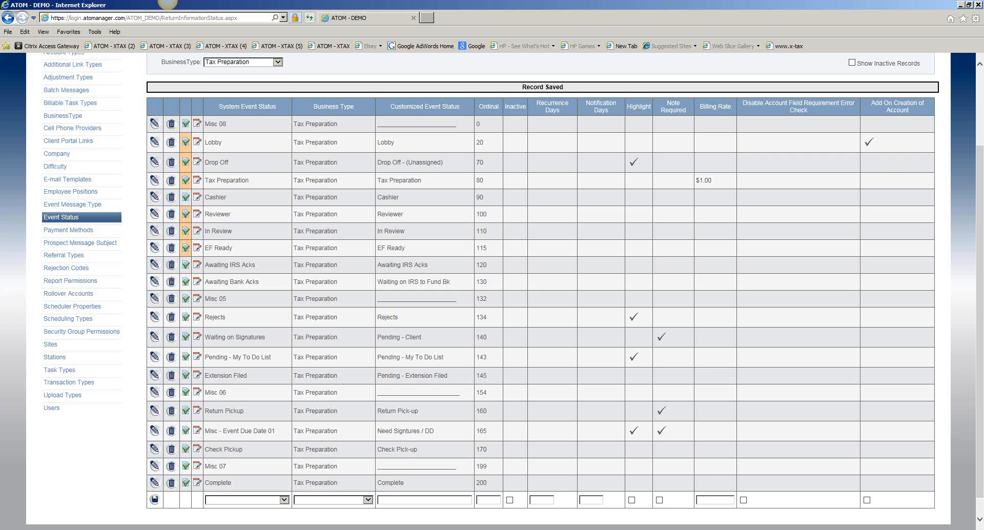
- Bring the second ATOM browser window onto this display, maximize it, and set its business type to Tax Preparation
{"action": "left_click_drag", "start_coordinate": [983, 108], "coordinate": [705, 104]}
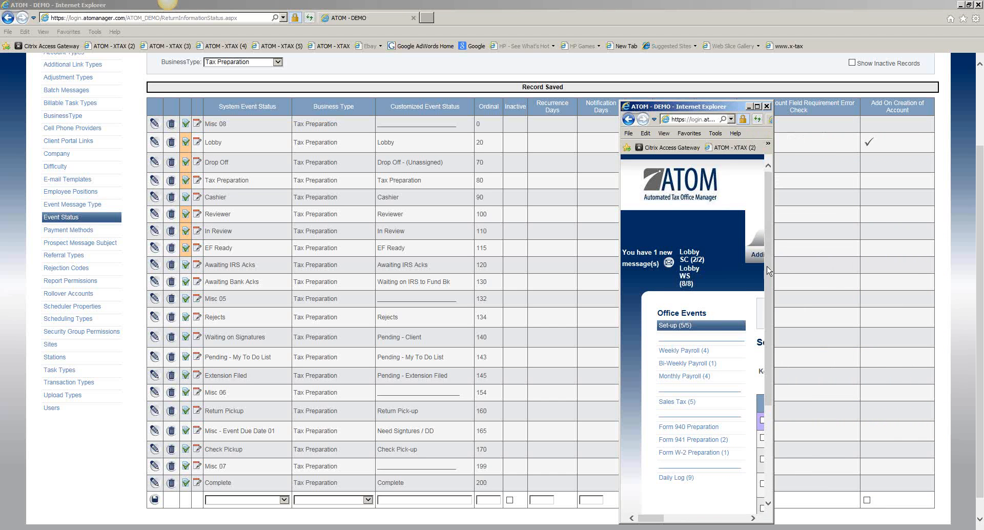
{"action": "left_click", "coordinate": [756, 106]}
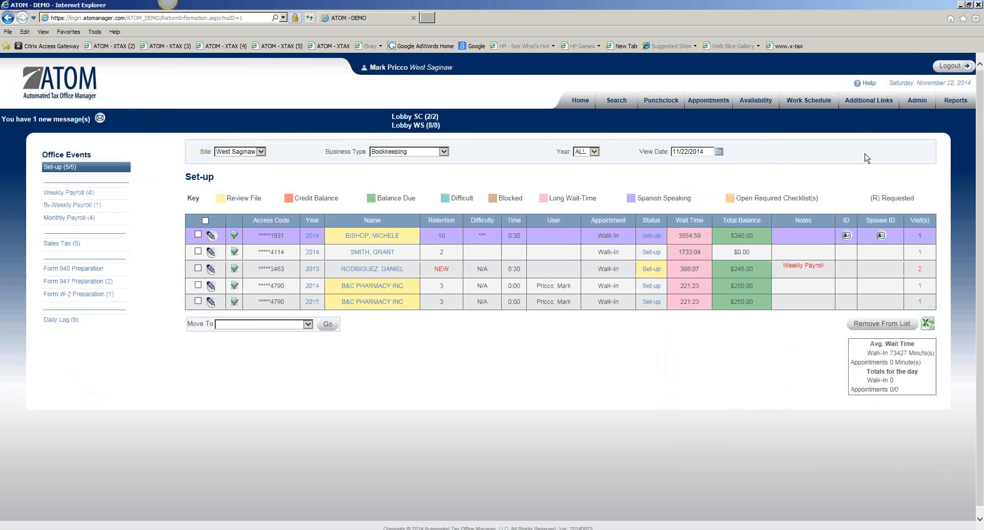
{"action": "left_click", "coordinate": [432, 153]}
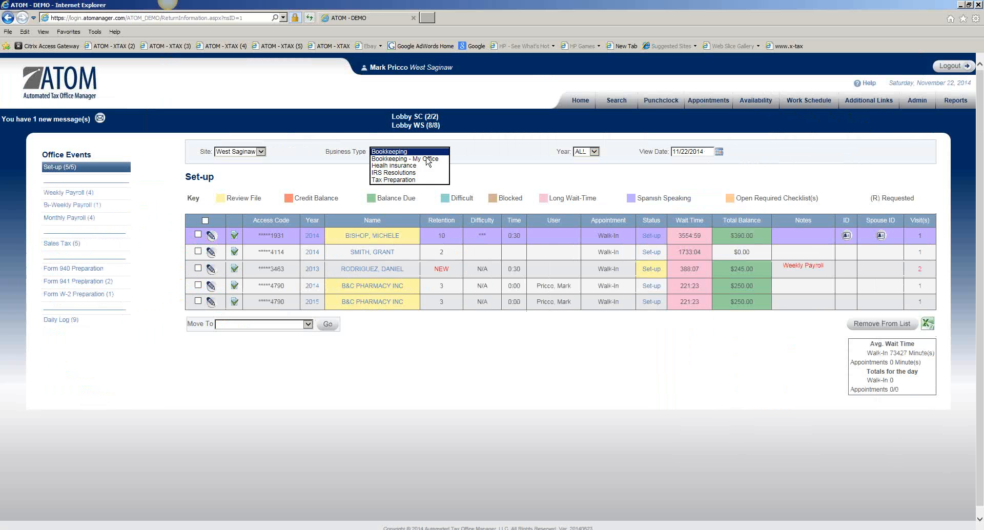
{"action": "left_click", "coordinate": [420, 180]}
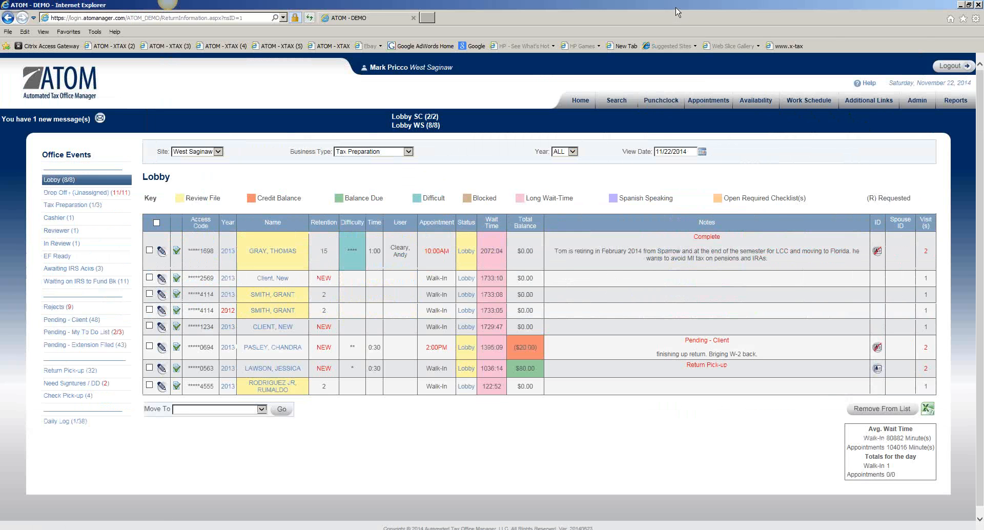
- Restore the second window to compare its Office Events menu with the Event Status table, and move it off this display
{"action": "double_click", "coordinate": [676, 8]}
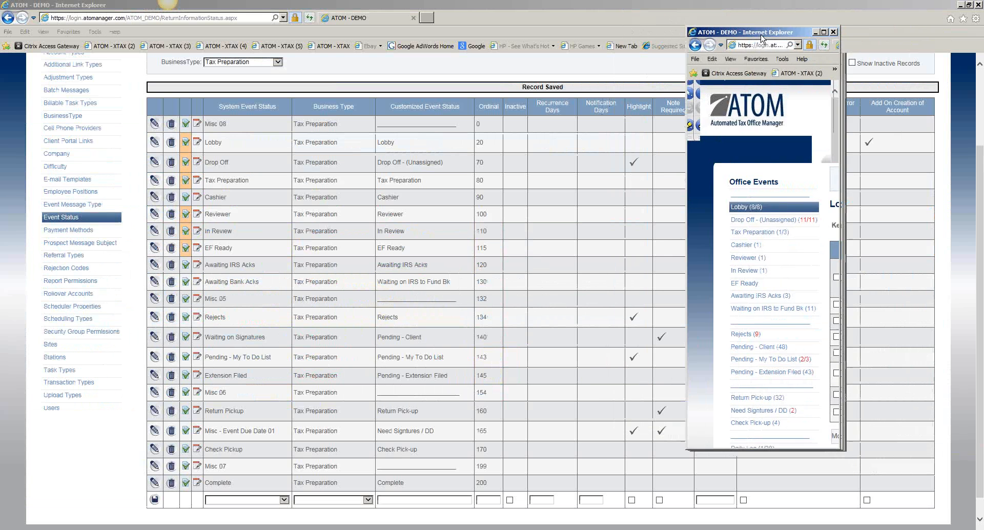
{"action": "left_click_drag", "start_coordinate": [762, 38], "coordinate": [721, 42]}
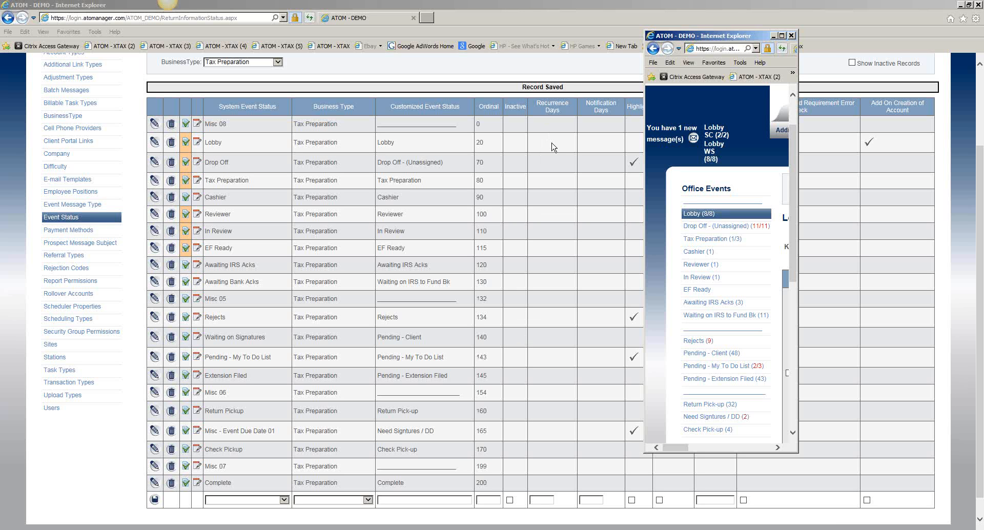
{"action": "left_click_drag", "start_coordinate": [724, 35], "coordinate": [982, 154]}
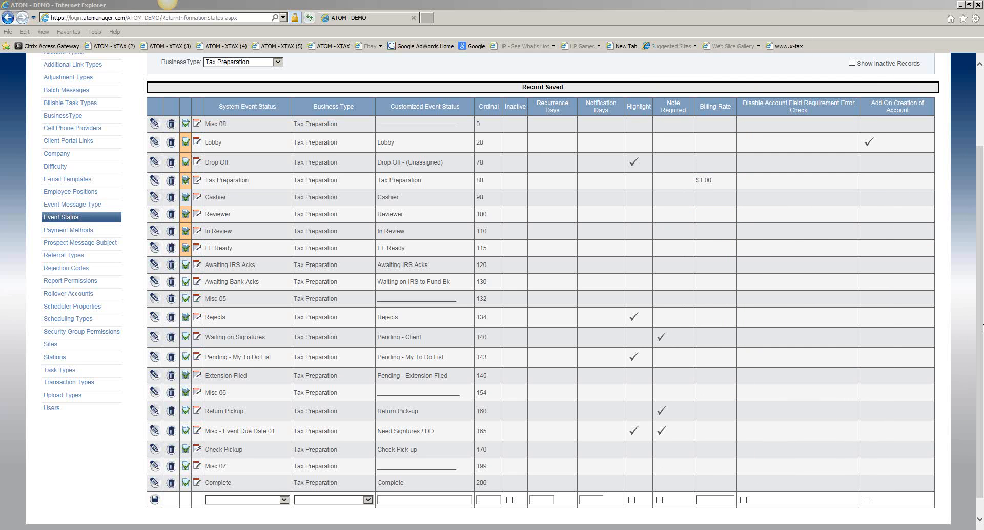
- Filter the Event Status list to the Bookkeeping business type and examine the Monthly Payroll status
{"action": "scroll", "coordinate": [549, 218], "scroll_direction": "up", "scroll_amount": 2}
{"action": "left_click", "coordinate": [277, 104]}
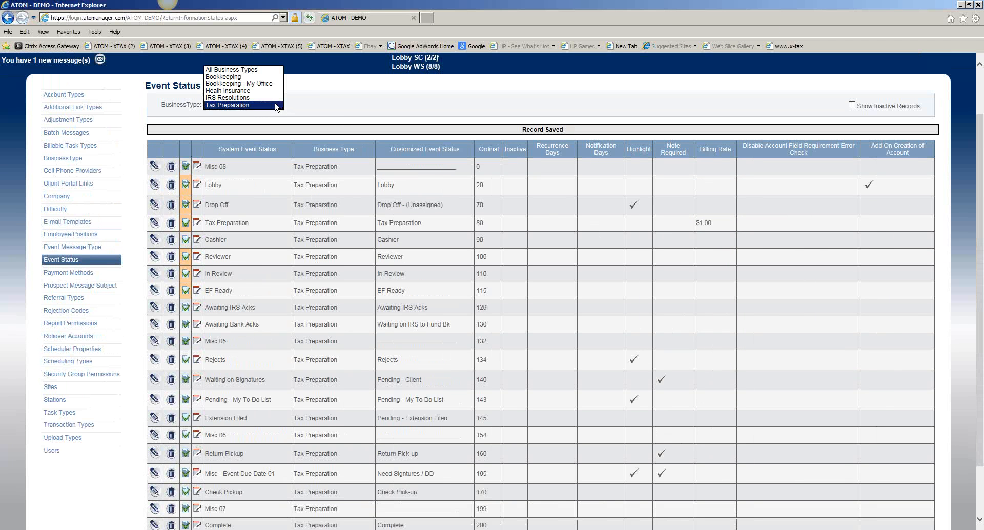
{"action": "left_click", "coordinate": [273, 77]}
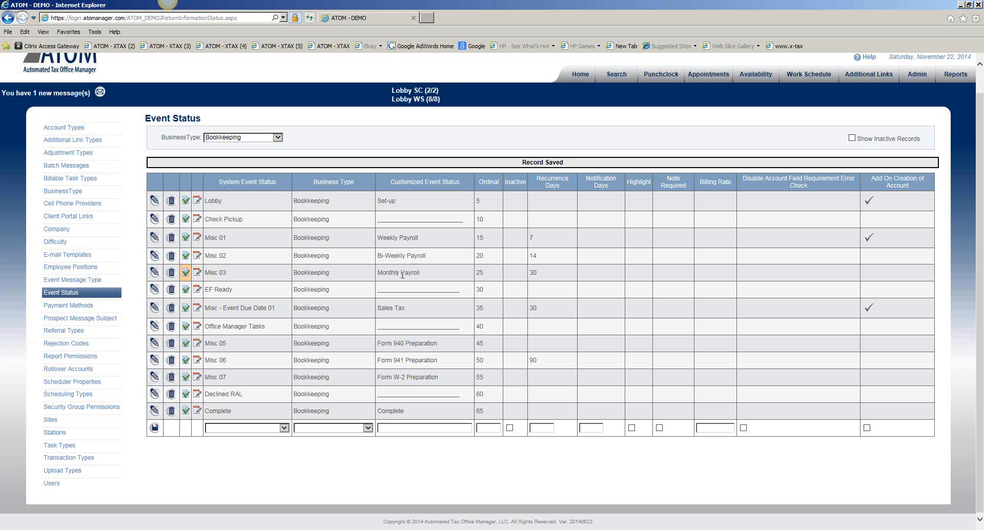
{"action": "left_click_drag", "start_coordinate": [381, 275], "coordinate": [417, 276]}
{"action": "left_click", "coordinate": [430, 279]}
- Bring back and maximize the second window, and open the 2013 client account from the Tax Preparation list
{"action": "left_click_drag", "start_coordinate": [983, 107], "coordinate": [633, 108]}
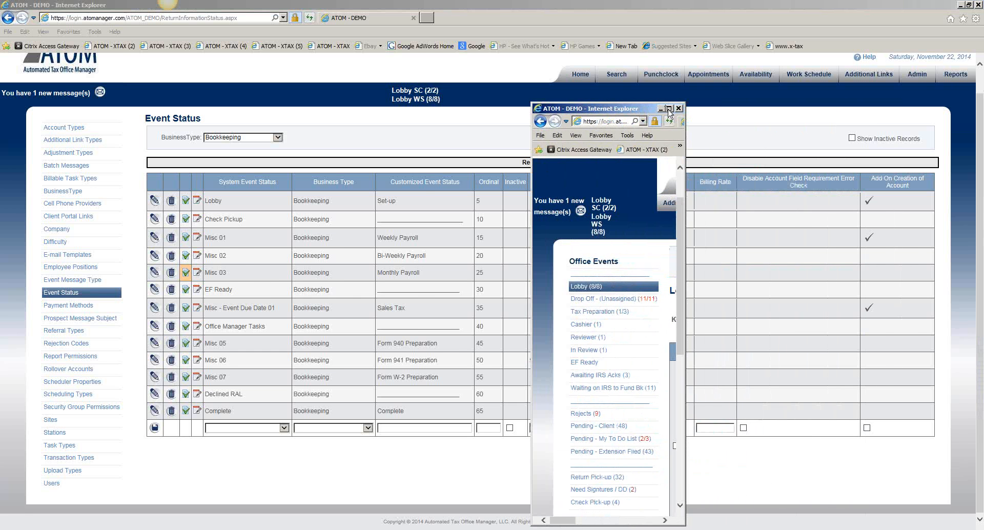
{"action": "left_click", "coordinate": [669, 109]}
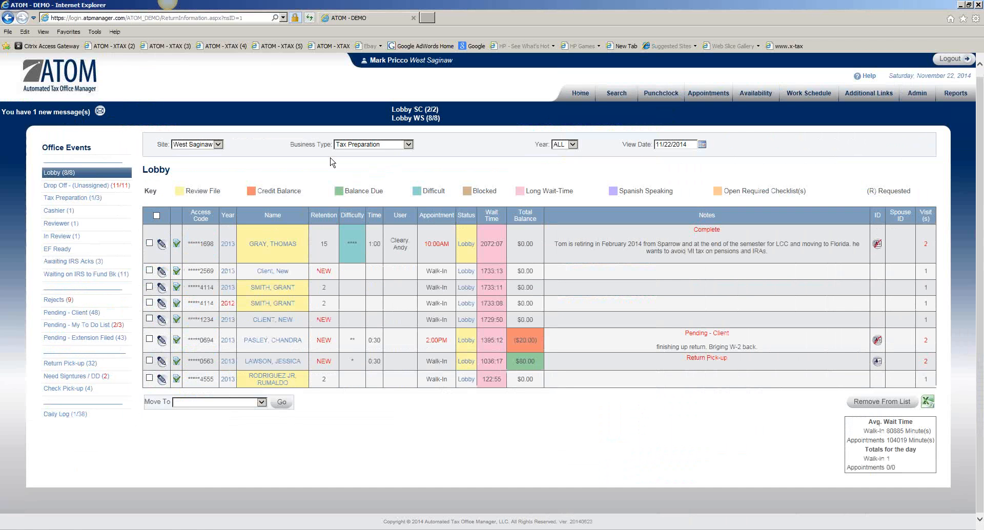
{"action": "left_click", "coordinate": [71, 200]}
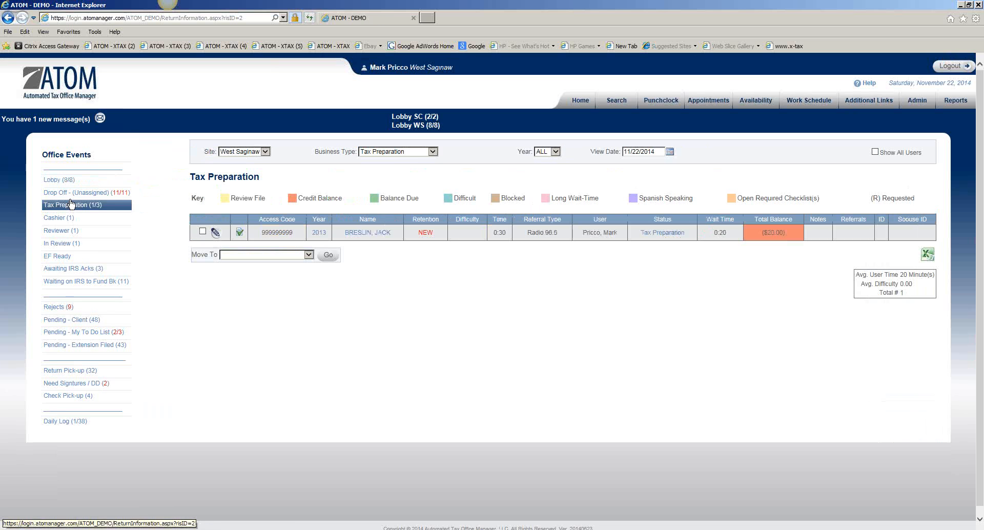
{"action": "left_click", "coordinate": [359, 233]}
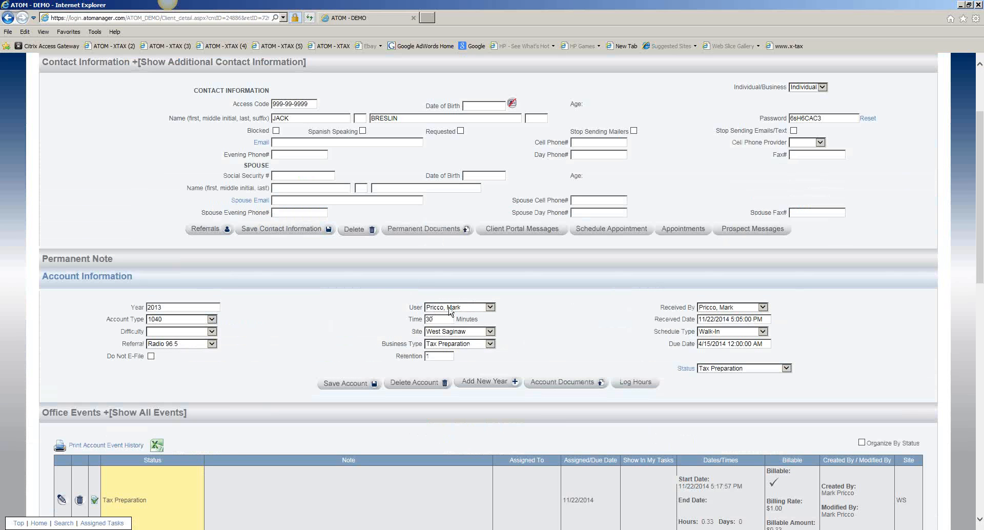
- Examine the assigned user in the client's account information and the office events entries below it
{"action": "left_click_drag", "start_coordinate": [413, 308], "coordinate": [449, 308]}
{"action": "left_click", "coordinate": [459, 309]}
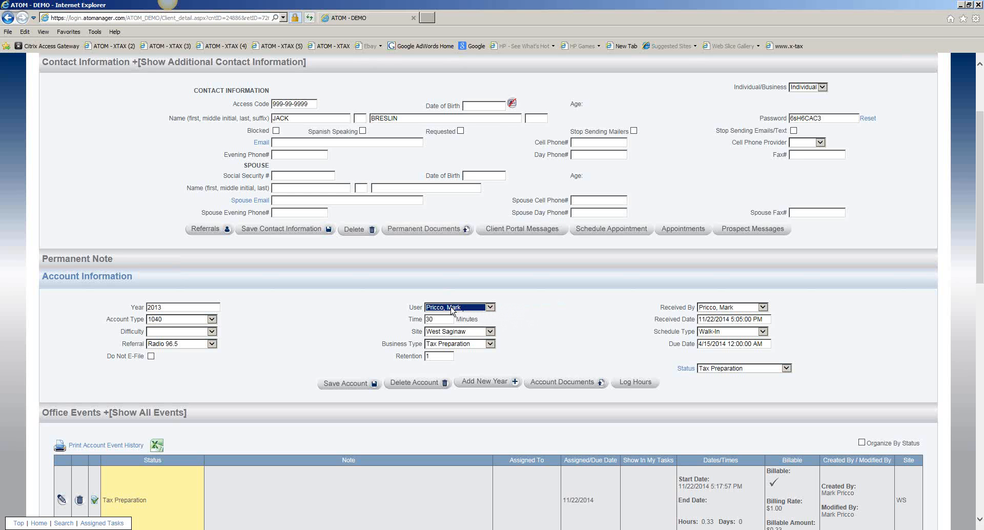
{"action": "scroll", "coordinate": [356, 348], "scroll_direction": "down", "scroll_amount": 4}
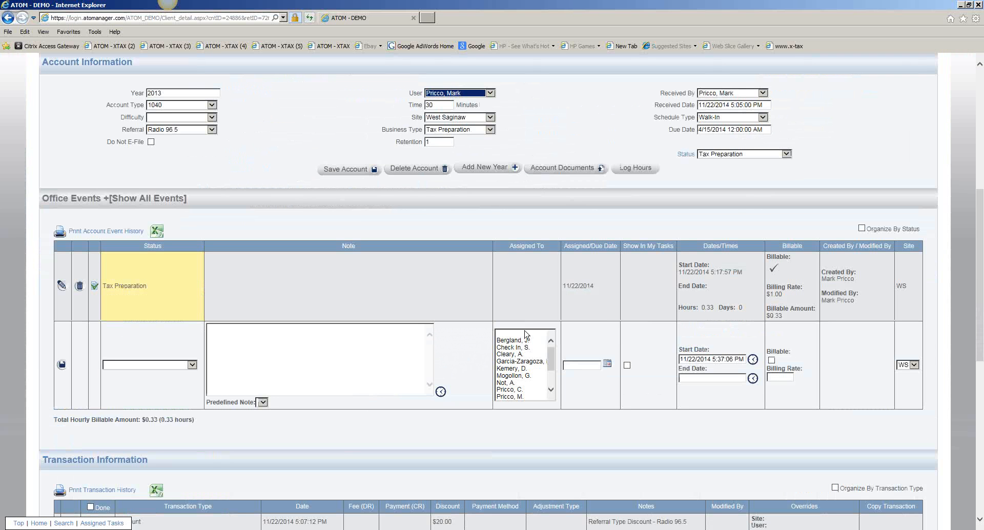
- Examine the start date and time of the account's Tax Preparation office event
{"action": "left_click_drag", "start_coordinate": [679, 272], "coordinate": [722, 275]}
{"action": "left_click", "coordinate": [694, 276]}
{"action": "scroll", "coordinate": [499, 282], "scroll_direction": "up", "scroll_amount": 3}
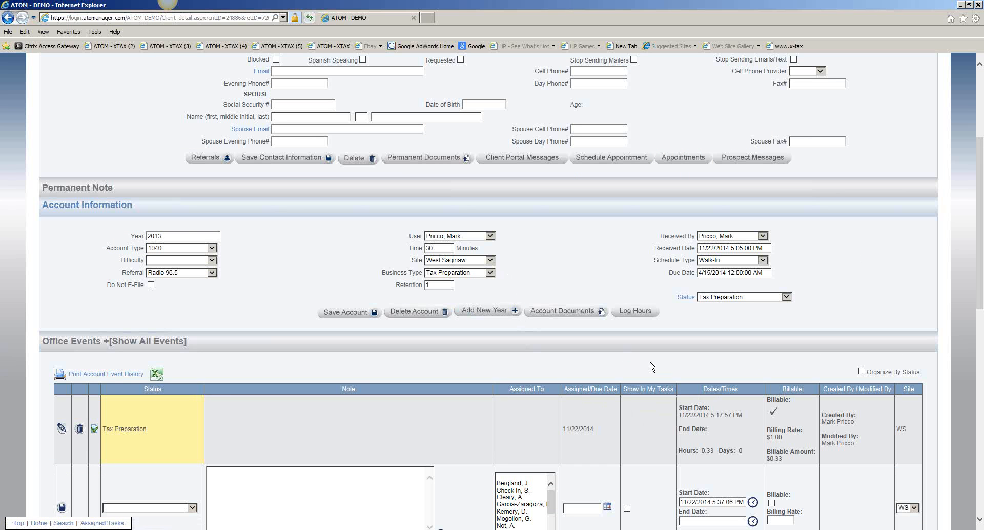
- Return to the home overview and restore that window as a narrow one over the Event Status table
{"action": "scroll", "coordinate": [616, 228], "scroll_direction": "up", "scroll_amount": 3}
{"action": "left_click", "coordinate": [917, 100]}
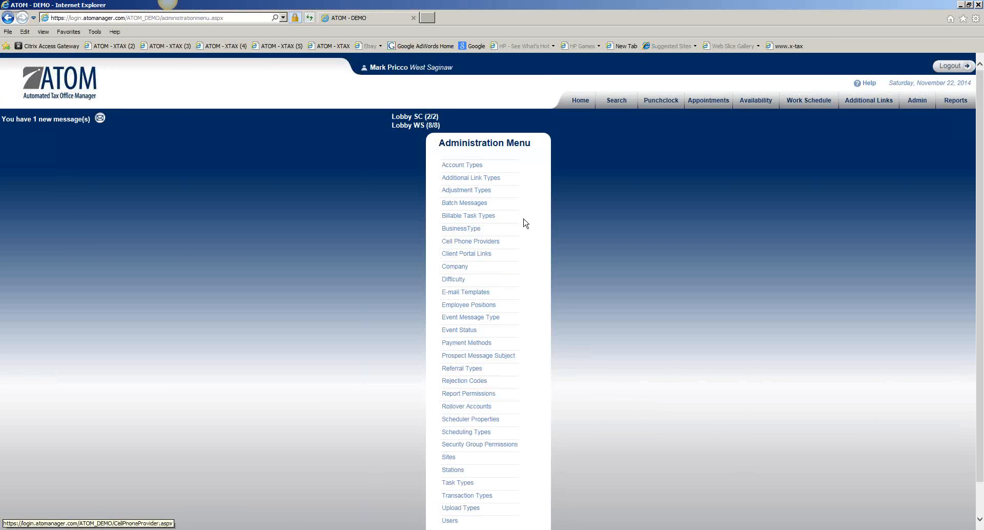
{"action": "left_click", "coordinate": [583, 101]}
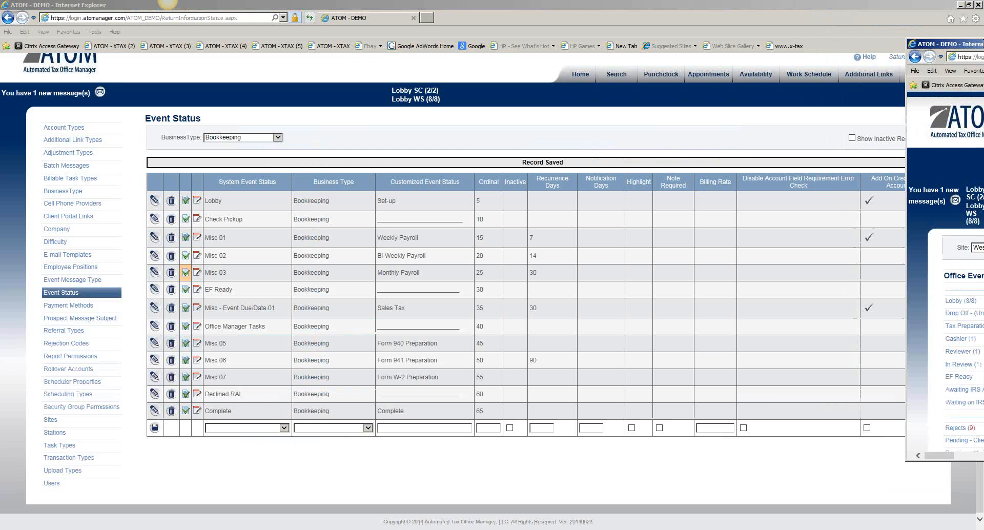
{"action": "left_click_drag", "start_coordinate": [982, 45], "coordinate": [839, 47]}
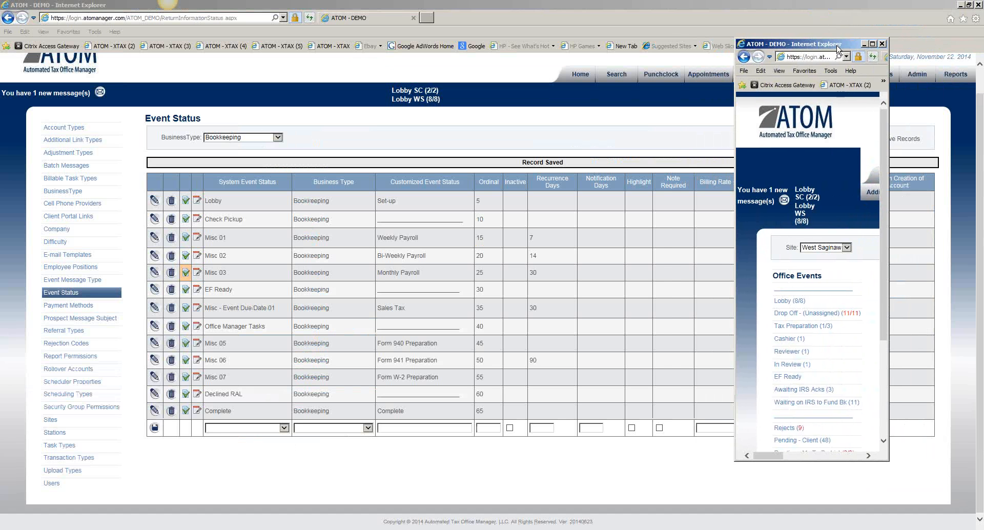
- Examine the Office Events menu from Lobby to Daily Log, including the Need Signtures / DD and Cashier entries
{"action": "scroll", "coordinate": [881, 194], "scroll_direction": "down", "scroll_amount": 1}
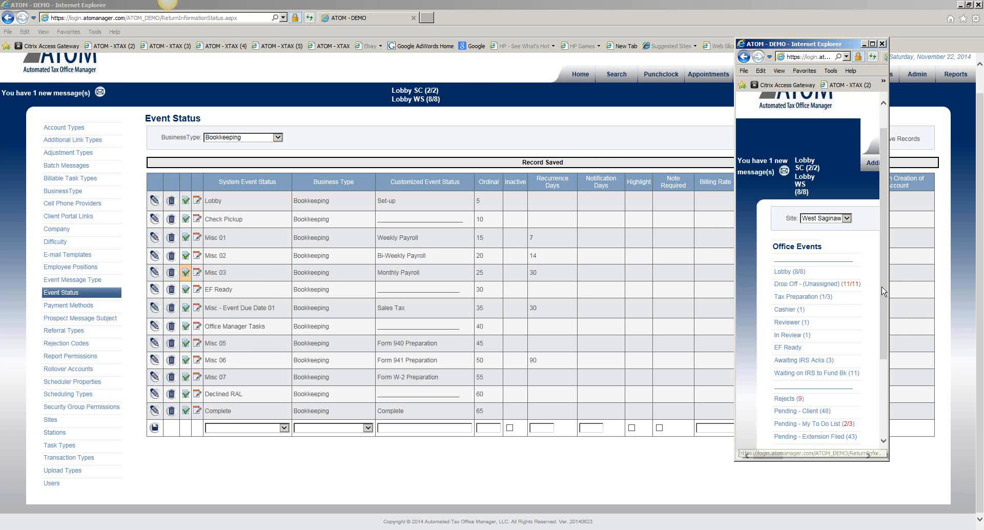
{"action": "left_click_drag", "start_coordinate": [884, 278], "coordinate": [886, 290]}
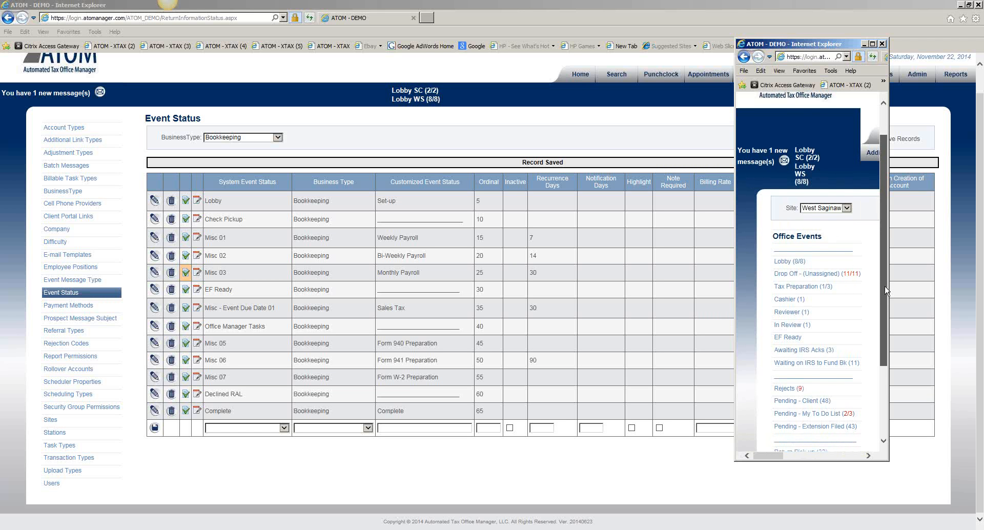
{"action": "left_click_drag", "start_coordinate": [886, 290], "coordinate": [885, 291]}
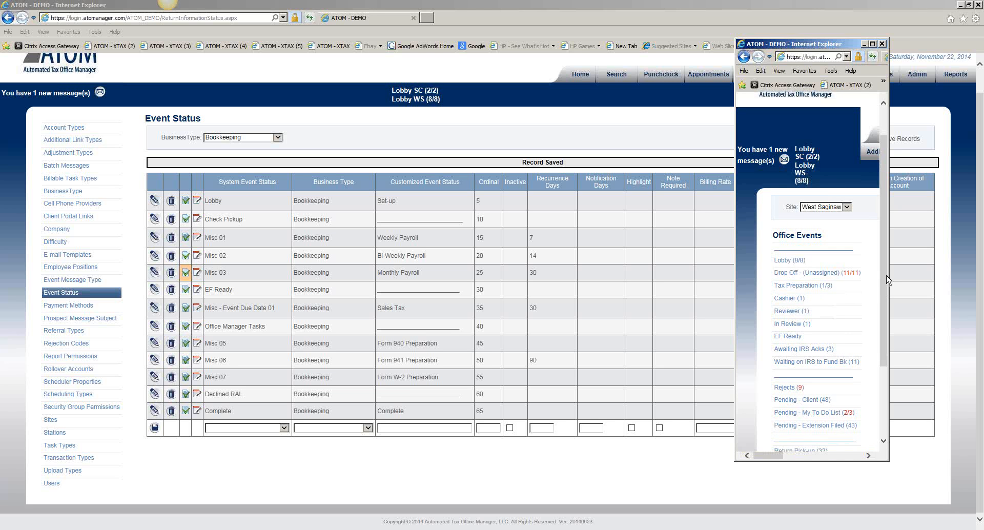
{"action": "left_click_drag", "start_coordinate": [885, 281], "coordinate": [882, 342]}
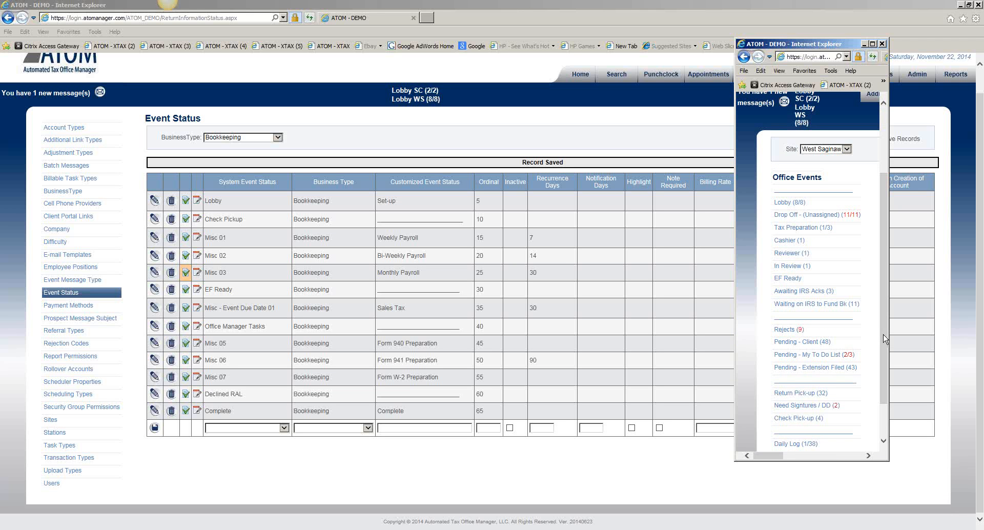
{"action": "left_click_drag", "start_coordinate": [884, 339], "coordinate": [888, 350]}
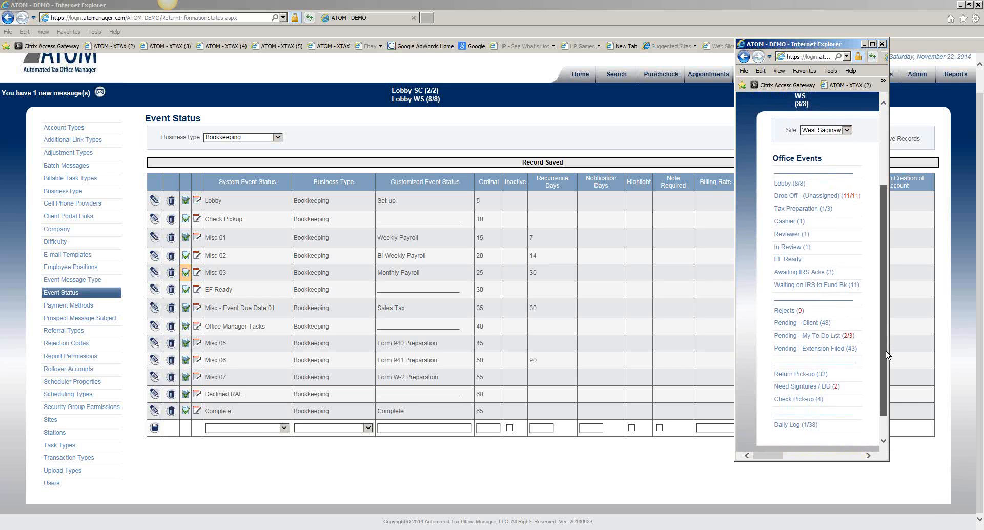
{"action": "scroll", "coordinate": [886, 359], "scroll_direction": "down", "scroll_amount": 1}
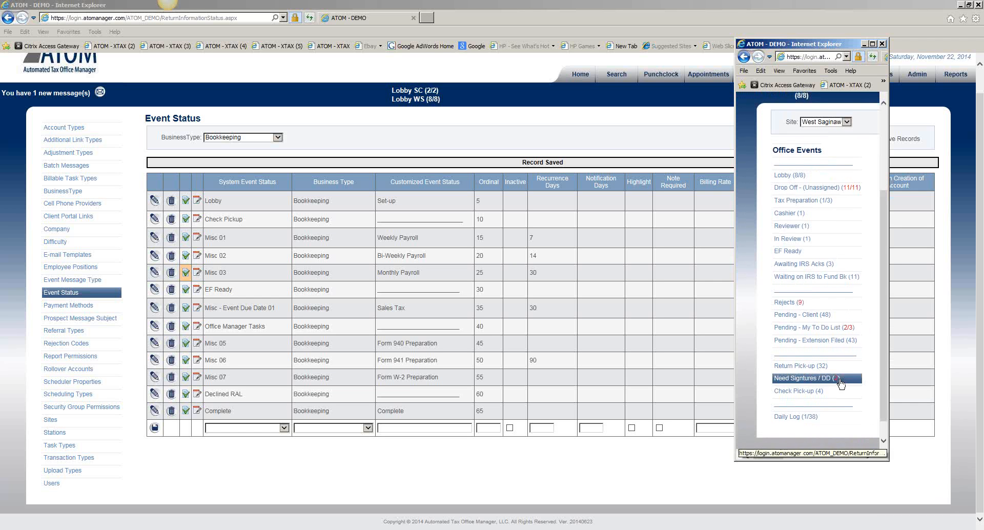
{"action": "left_click_drag", "start_coordinate": [884, 368], "coordinate": [880, 328]}
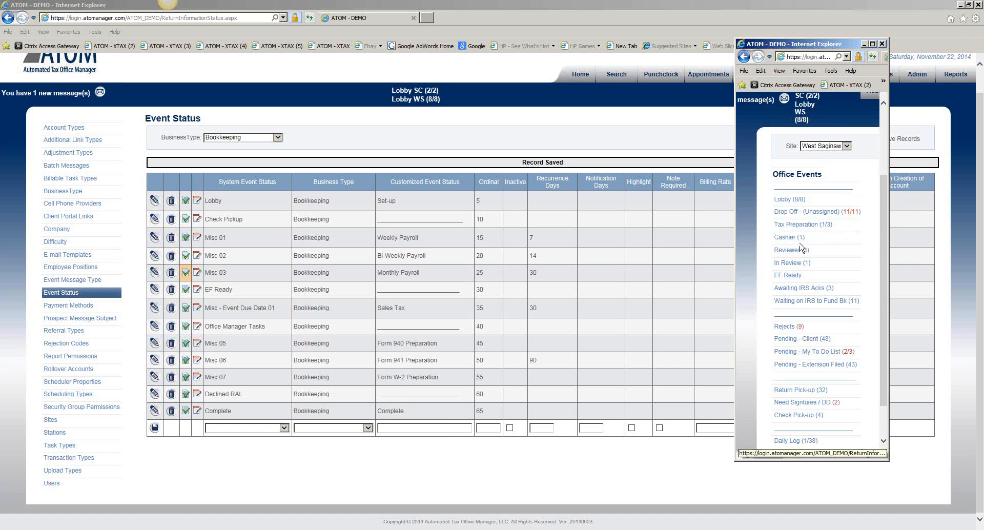
{"action": "left_click_drag", "start_coordinate": [883, 245], "coordinate": [887, 241]}
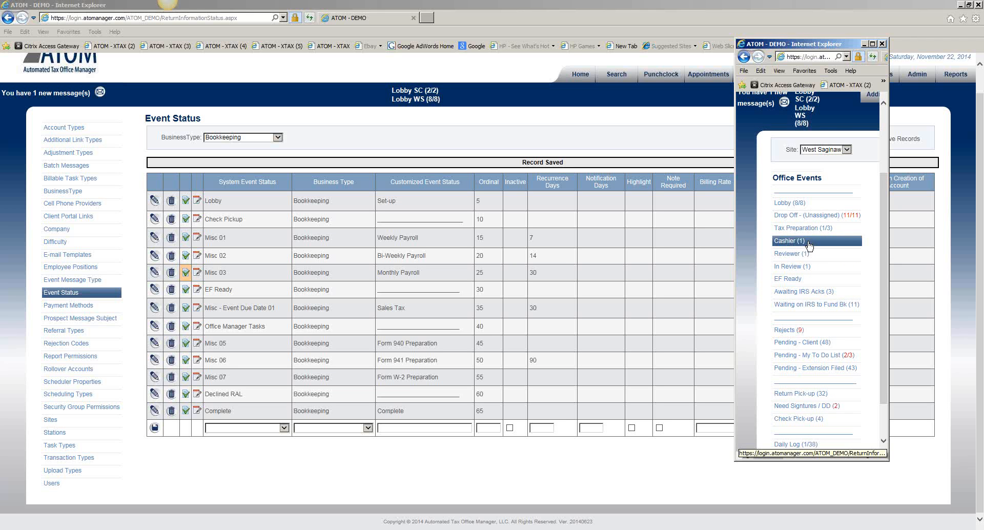
- Move the small window aside, filter the Event Status list to Tax Preparation, and bring the Event Status window to the front
{"action": "left_click_drag", "start_coordinate": [817, 50], "coordinate": [875, 65]}
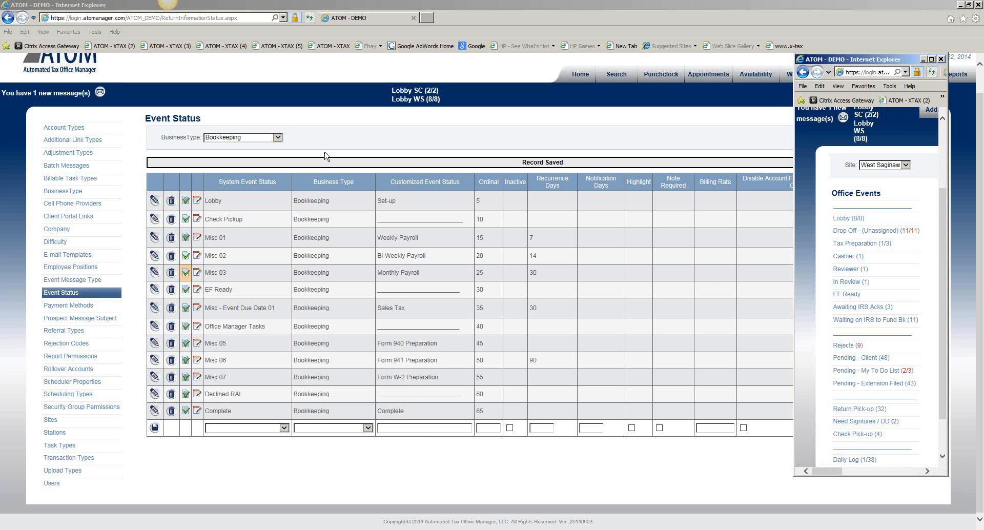
{"action": "left_click", "coordinate": [278, 137]}
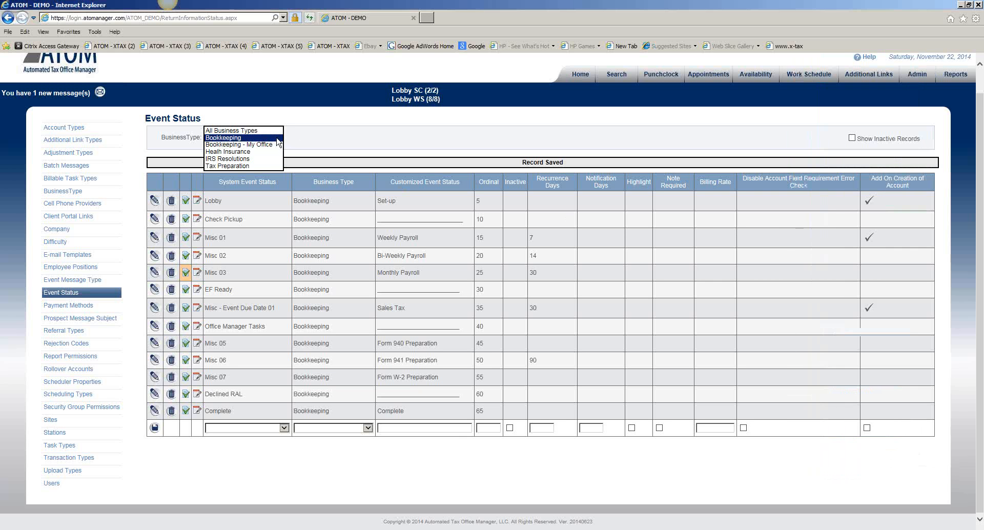
{"action": "left_click", "coordinate": [272, 166]}
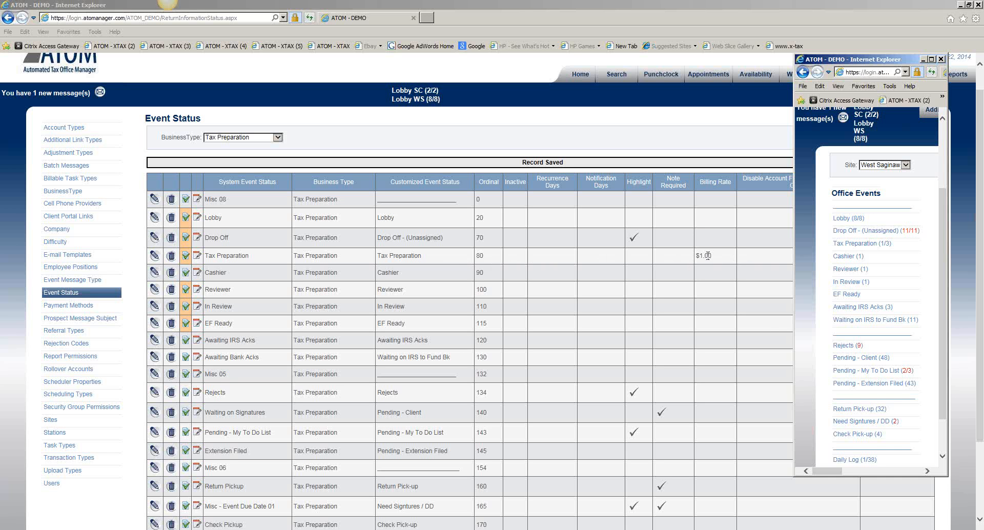
{"action": "left_click", "coordinate": [697, 261]}
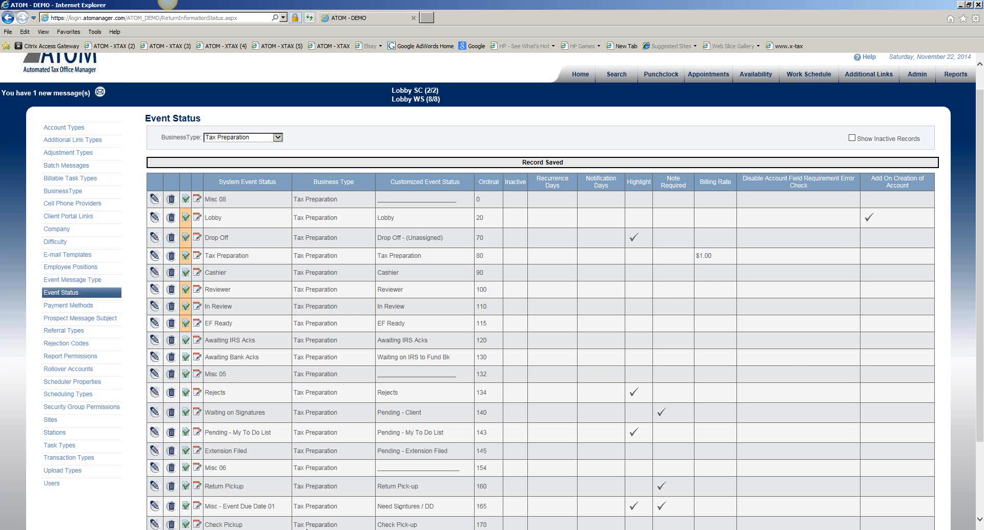
- Bring back and maximize the second window, and open the client's record from the Tax Preparation list
{"action": "left_click", "coordinate": [400, 529]}
{"action": "left_click", "coordinate": [873, 244]}
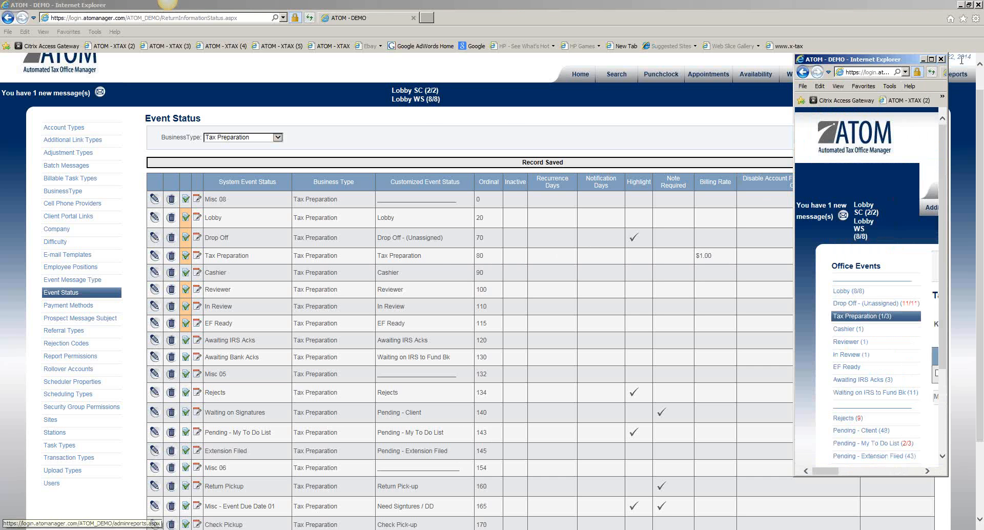
{"action": "left_click", "coordinate": [934, 59]}
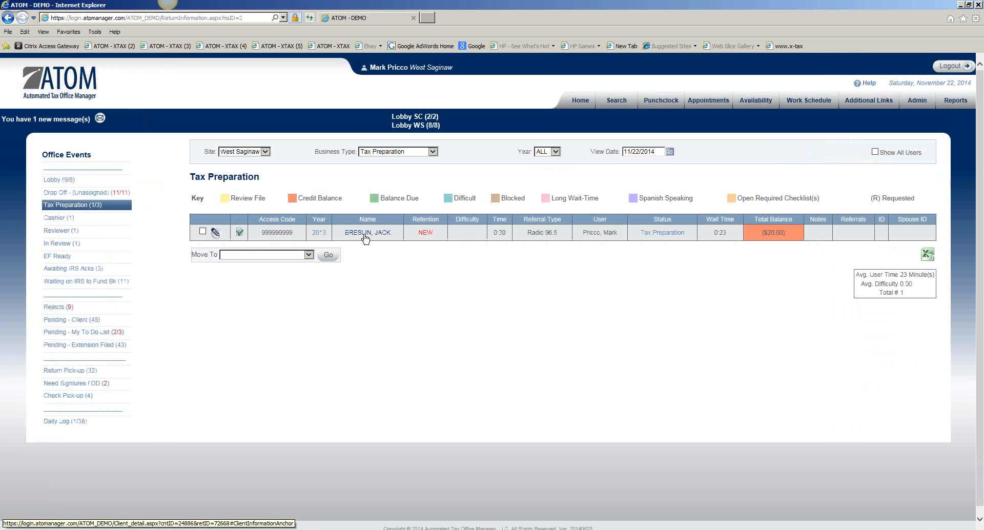
{"action": "left_click", "coordinate": [366, 236]}
- Examine the Tax Preparation event's billable amount and the account's total hourly billable amount, and return to the Event Status table
{"action": "scroll", "coordinate": [359, 253], "scroll_direction": "down", "scroll_amount": 3}
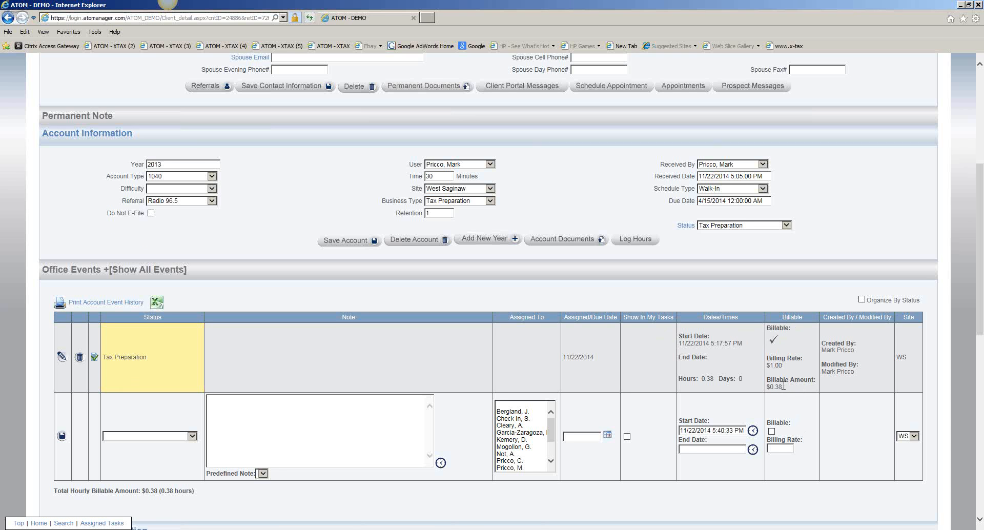
{"action": "scroll", "coordinate": [784, 386], "scroll_direction": "down", "scroll_amount": 3}
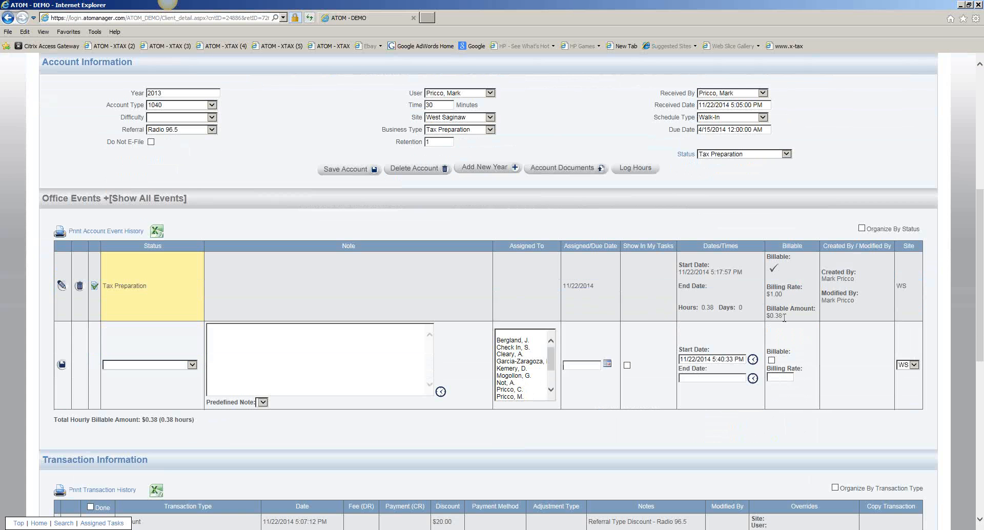
{"action": "scroll", "coordinate": [398, 444], "scroll_direction": "down", "scroll_amount": 3}
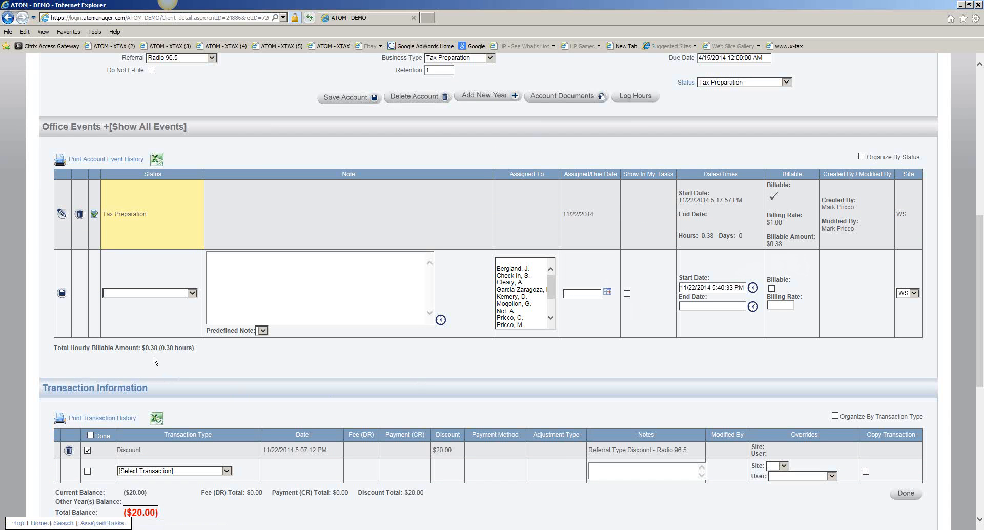
{"action": "left_click_drag", "start_coordinate": [142, 348], "coordinate": [208, 354]}
{"action": "left_click", "coordinate": [209, 354]}
{"action": "scroll", "coordinate": [238, 478], "scroll_direction": "down", "scroll_amount": 2}
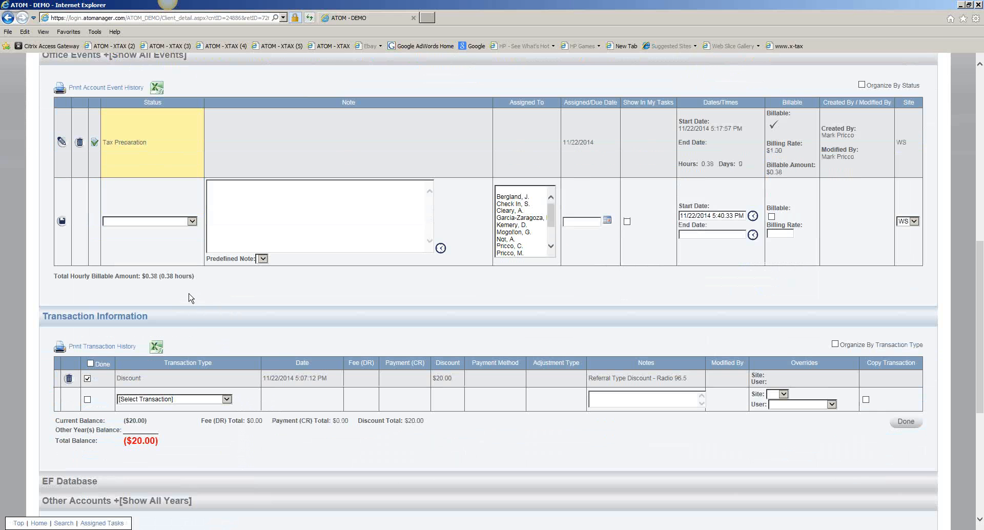
{"action": "left_click_drag", "start_coordinate": [142, 276], "coordinate": [197, 277]}
{"action": "left_click", "coordinate": [197, 277]}
{"action": "left_click_drag", "start_coordinate": [142, 276], "coordinate": [195, 276]}
{"action": "left_click", "coordinate": [208, 284]}
{"action": "left_click", "coordinate": [518, 191]}
{"action": "left_click", "coordinate": [103, 528]}
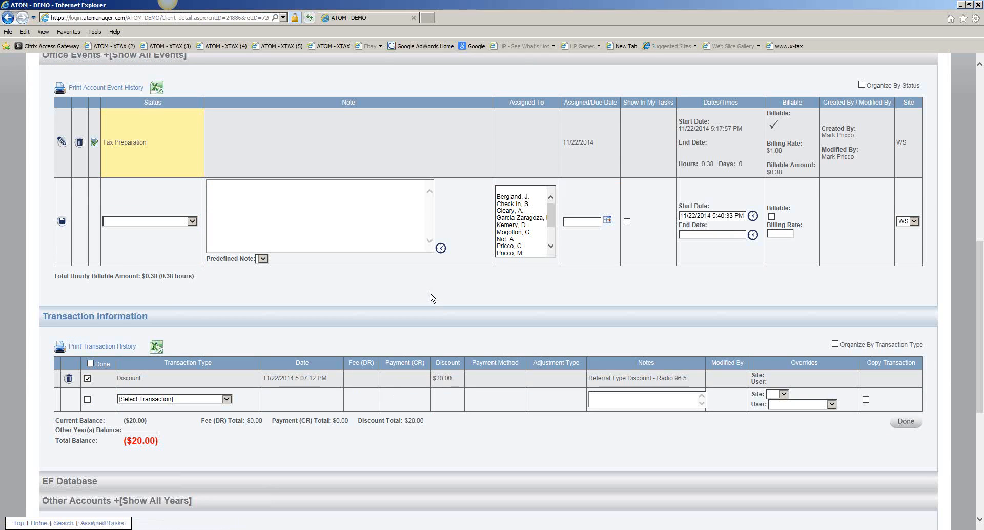
- Try to move the client's 2013 account to the Cashier status and save the account
{"action": "scroll", "coordinate": [431, 294], "scroll_direction": "up", "scroll_amount": 4}
{"action": "scroll", "coordinate": [430, 293], "scroll_direction": "up", "scroll_amount": 2}
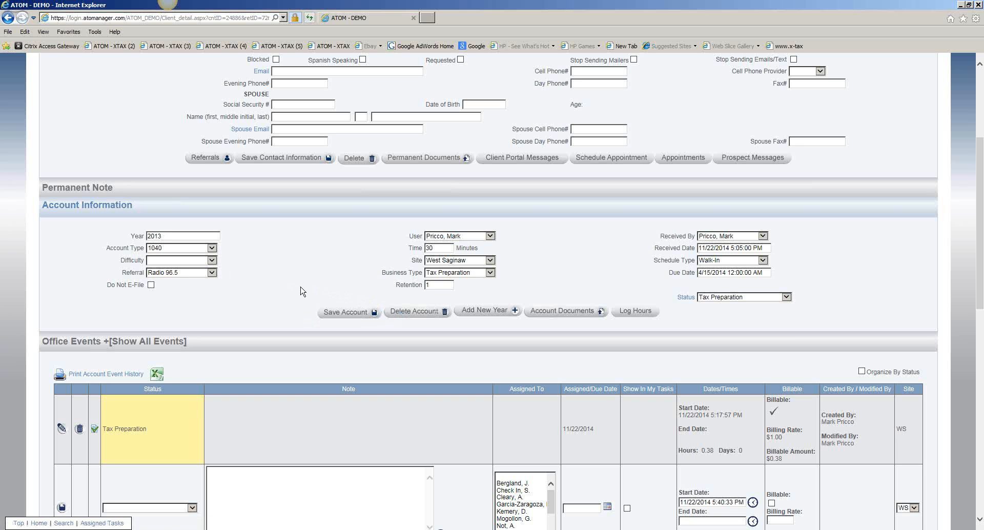
{"action": "left_click", "coordinate": [730, 297]}
{"action": "left_click", "coordinate": [727, 305]}
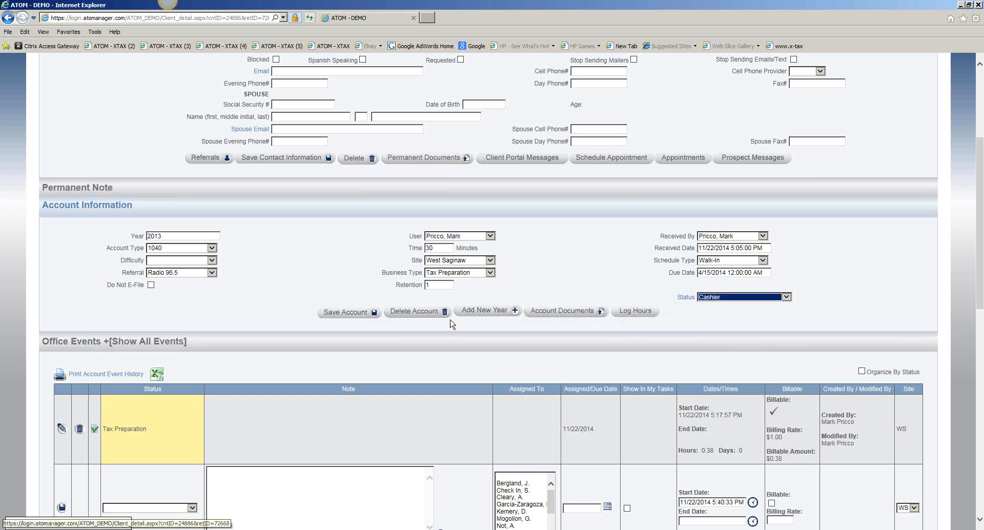
{"action": "left_click", "coordinate": [344, 314]}
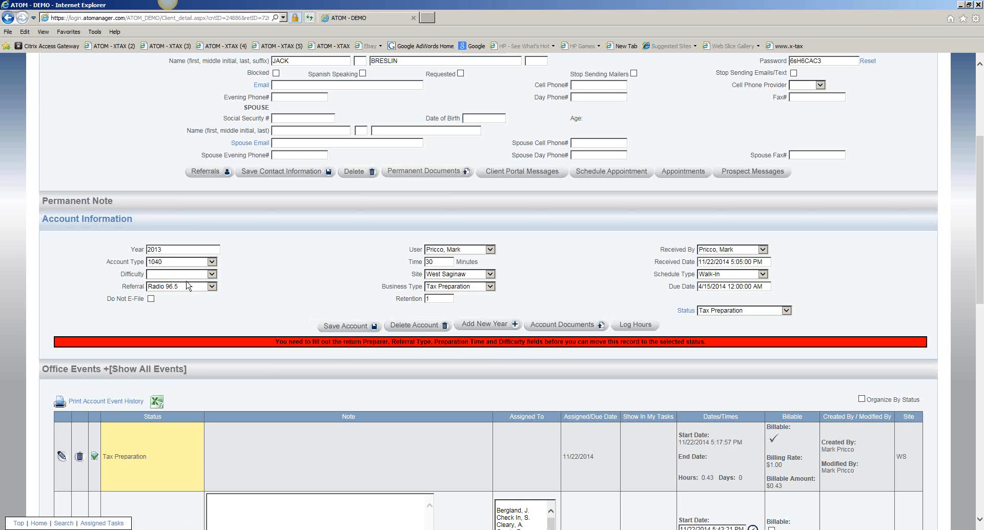
- Edit the Cashier event status to disable the account field requirement error check, and save the record
{"action": "left_click", "coordinate": [328, 342]}
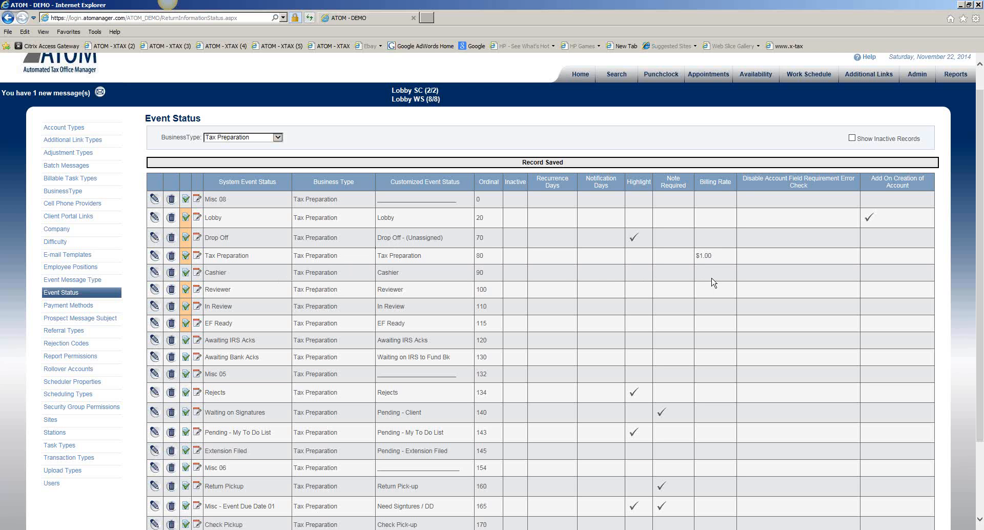
{"action": "left_click", "coordinate": [154, 272]}
{"action": "left_click", "coordinate": [533, 303]}
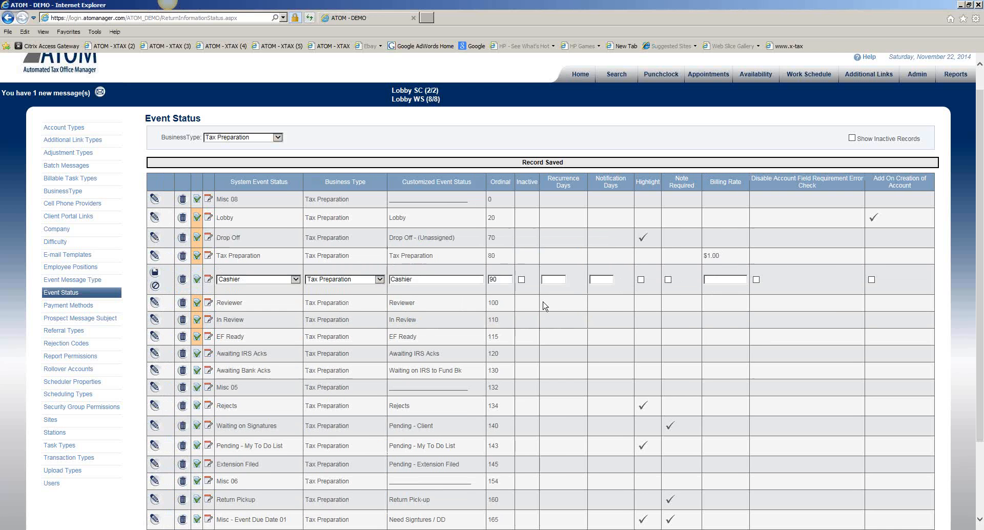
{"action": "left_click", "coordinate": [756, 280]}
{"action": "left_click", "coordinate": [154, 274]}
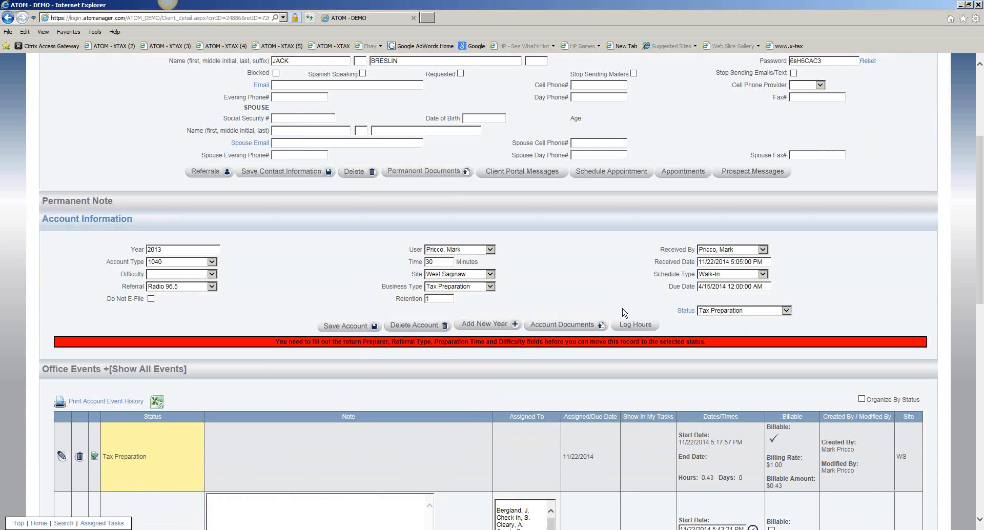
- Set the client account's status to Cashier and save the account
{"action": "left_click", "coordinate": [712, 311]}
{"action": "left_click", "coordinate": [716, 318]}
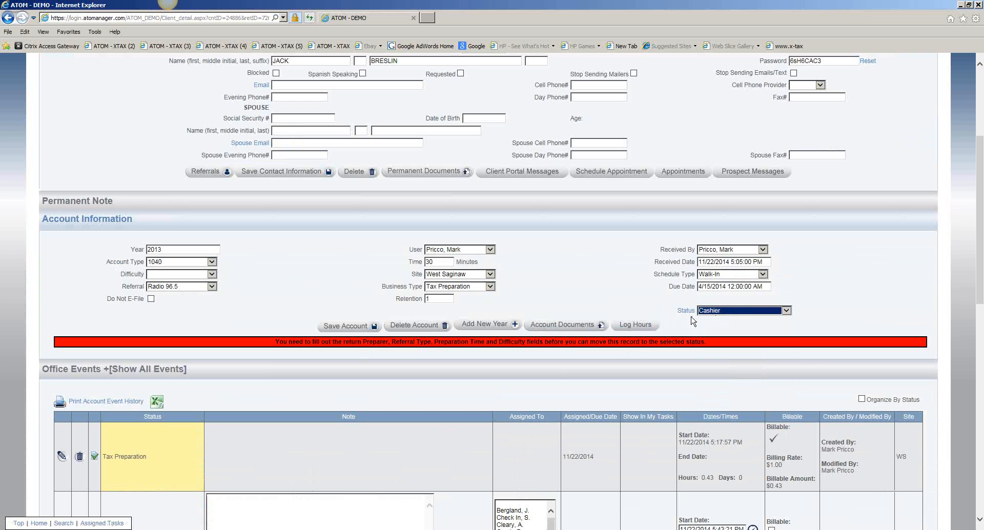
{"action": "left_click", "coordinate": [347, 327]}
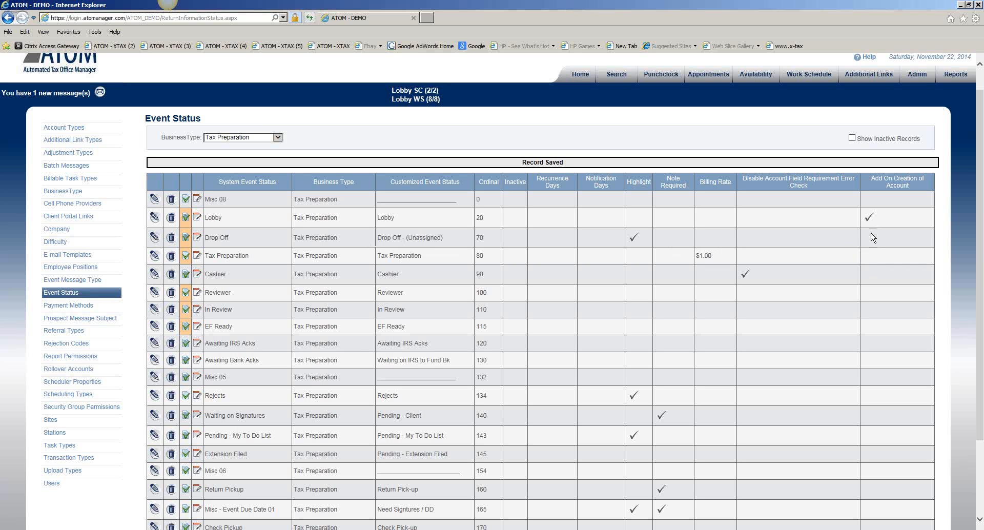
- Edit the Drop Off event status to be added on creation of an account, and save the record
{"action": "left_click", "coordinate": [155, 239]}
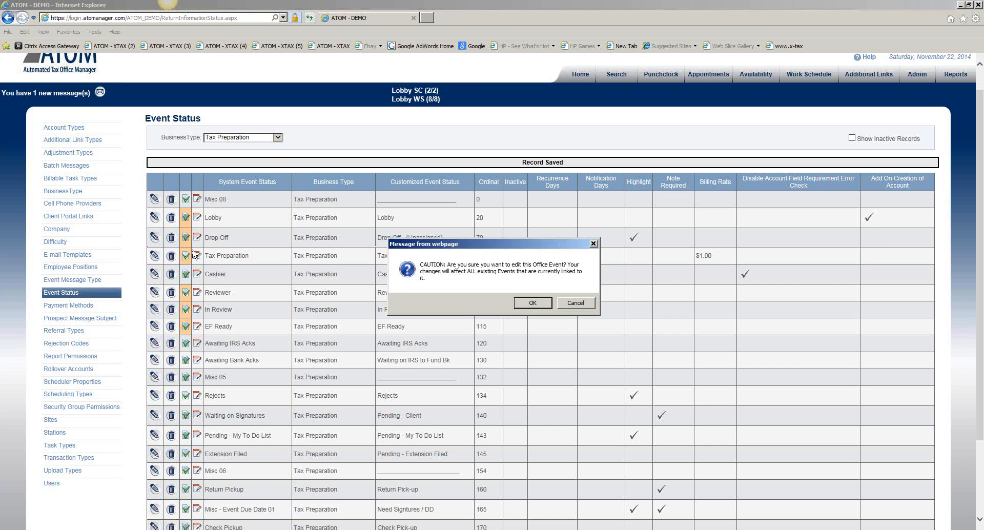
{"action": "left_click", "coordinate": [518, 308]}
{"action": "left_click", "coordinate": [871, 242]}
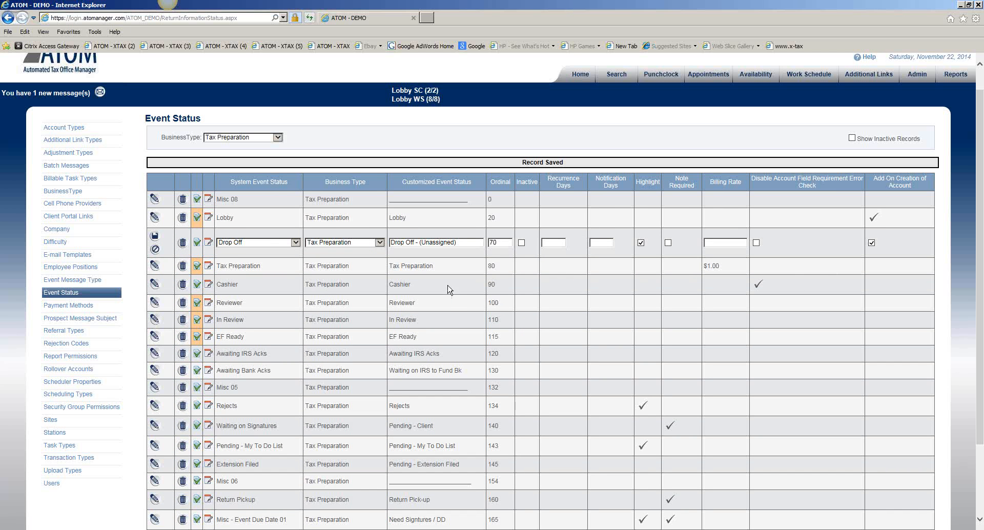
{"action": "left_click", "coordinate": [155, 237]}
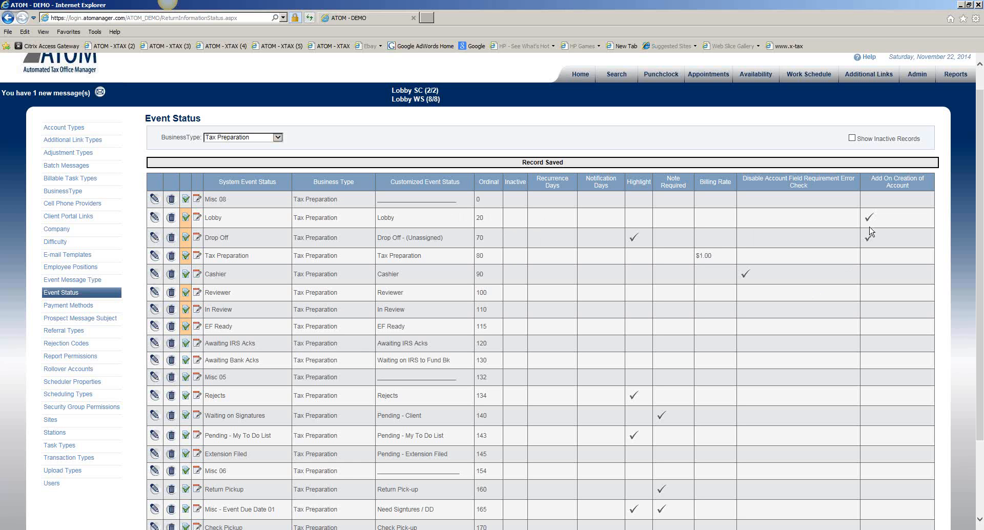
- Filter the Event Status list to the Bookkeeping business type
{"action": "left_click", "coordinate": [278, 138]}
{"action": "left_click", "coordinate": [264, 110]}
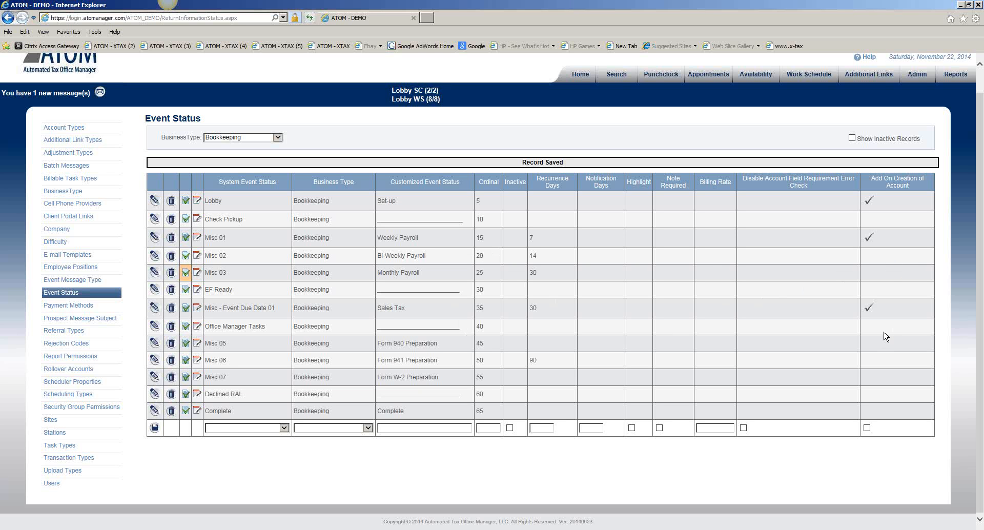
- Filter the Event Status list to IRS Resolutions and save a Misc 01 status for that business type, customized as an underscore line with ordinal 10
{"action": "left_click", "coordinate": [271, 140]}
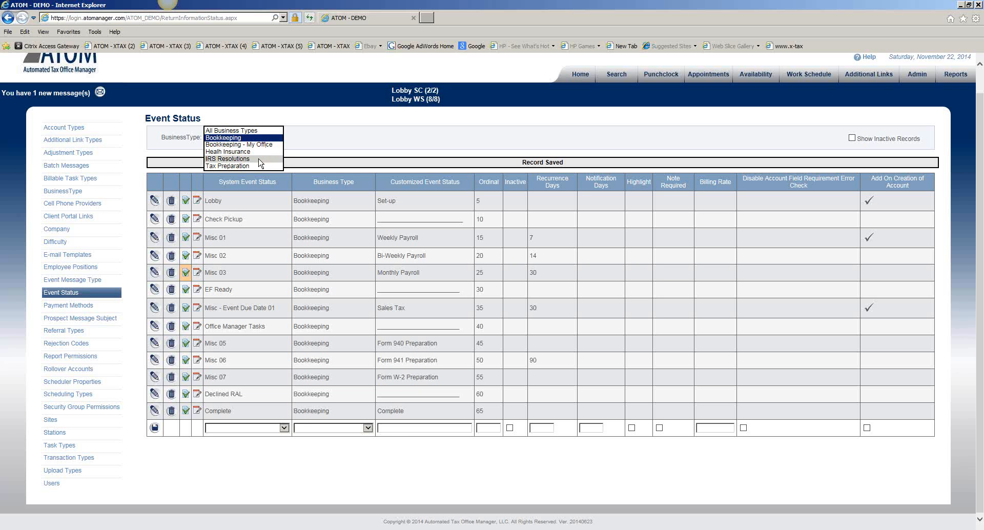
{"action": "left_click", "coordinate": [260, 159]}
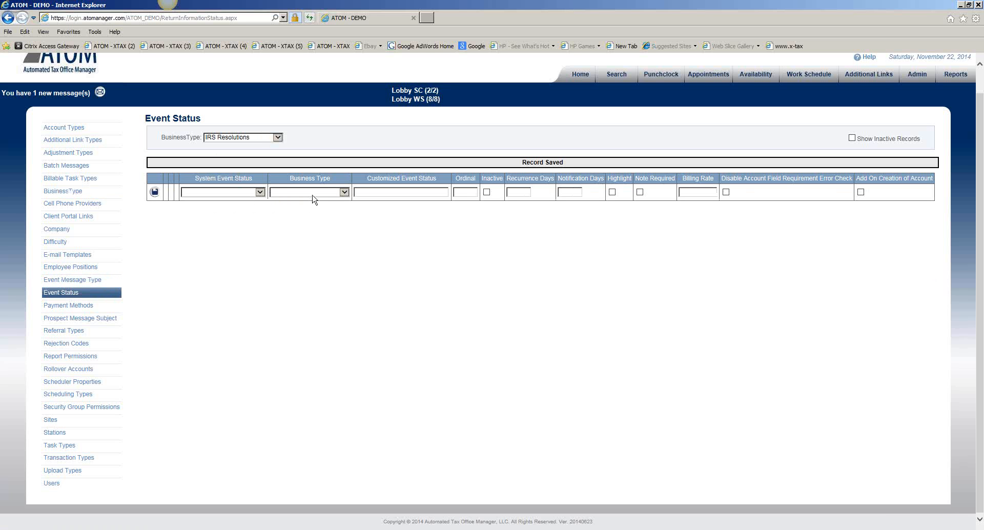
{"action": "left_click", "coordinate": [260, 192]}
{"action": "scroll", "coordinate": [249, 302], "scroll_direction": "down", "scroll_amount": 1}
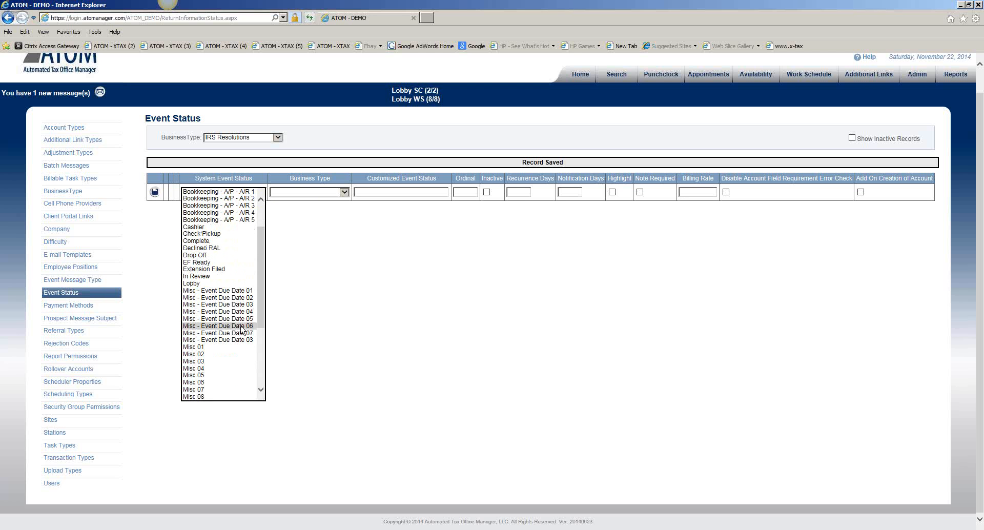
{"action": "left_click", "coordinate": [240, 349]}
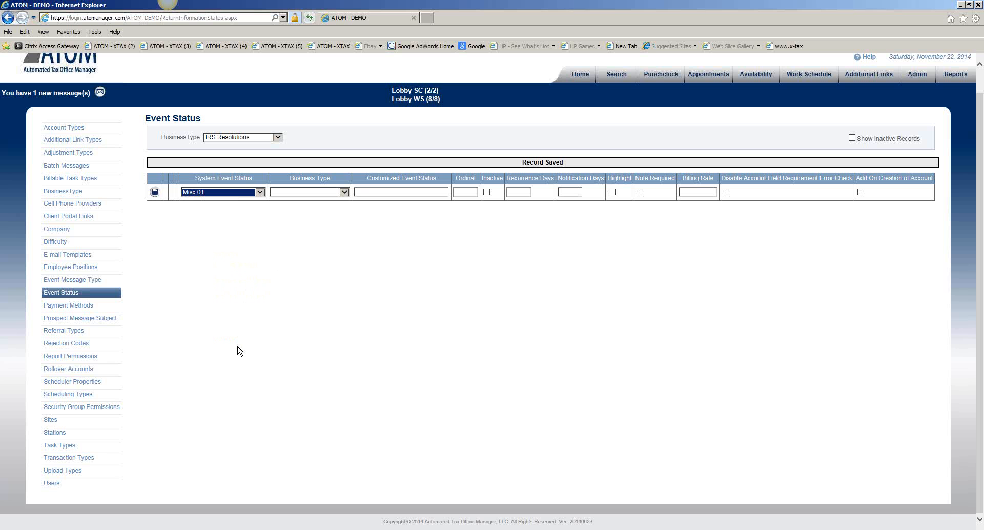
{"action": "left_click", "coordinate": [333, 192]}
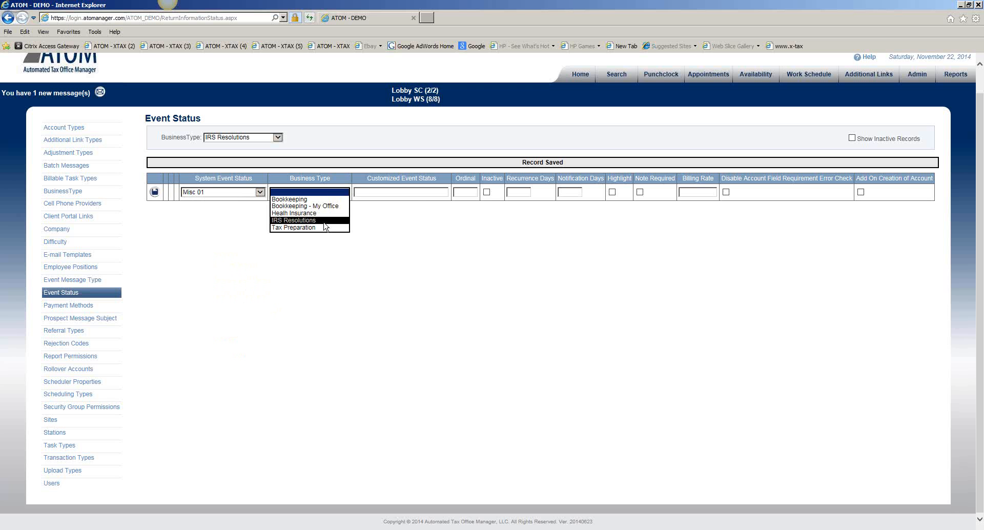
{"action": "left_click", "coordinate": [326, 222]}
{"action": "left_click", "coordinate": [377, 192]}
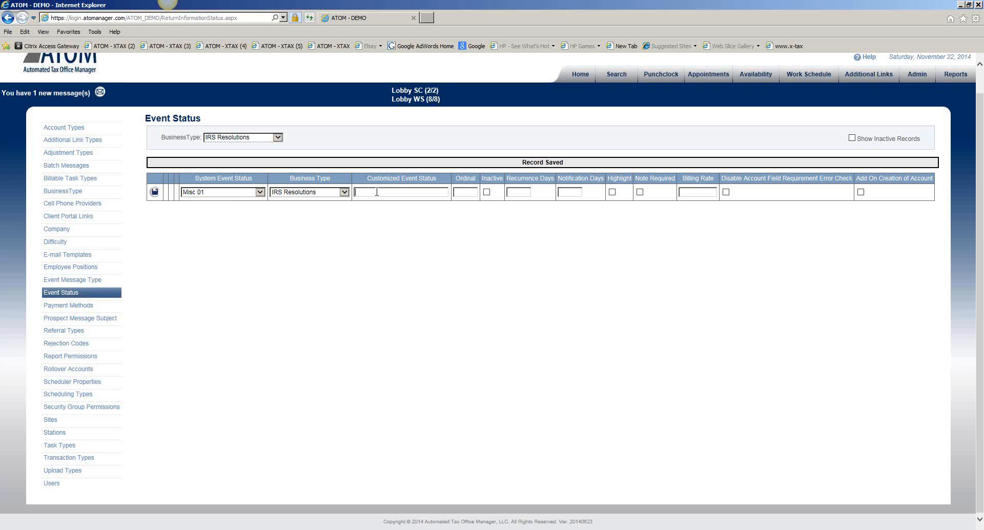
{"action": "type", "text": "____________________"}
{"action": "type", "text": "10"}
{"action": "left_click", "coordinate": [154, 192]}
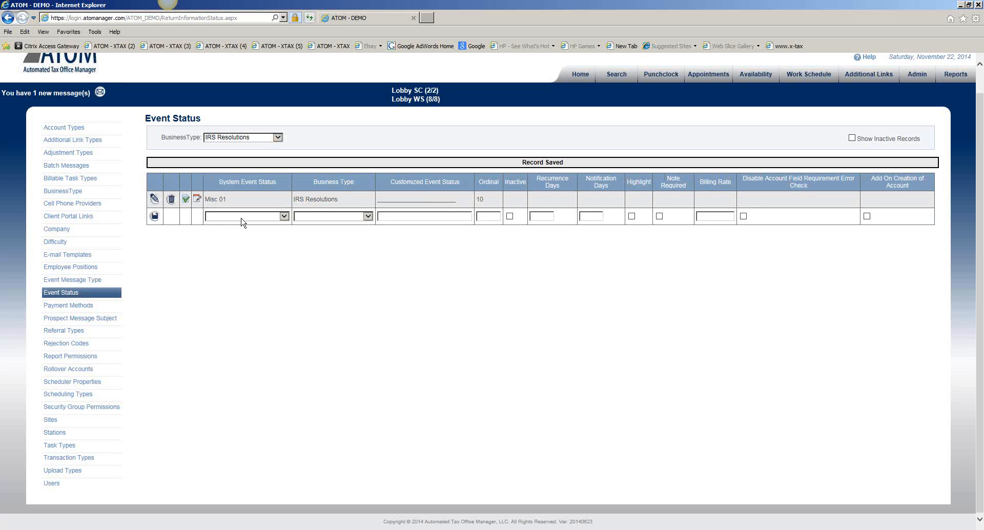
- Add a Lobby event status for IRS Resolutions, customized as Set-up with ordinal 20 and added on creation of account, and save it
{"action": "left_click", "coordinate": [242, 222]}
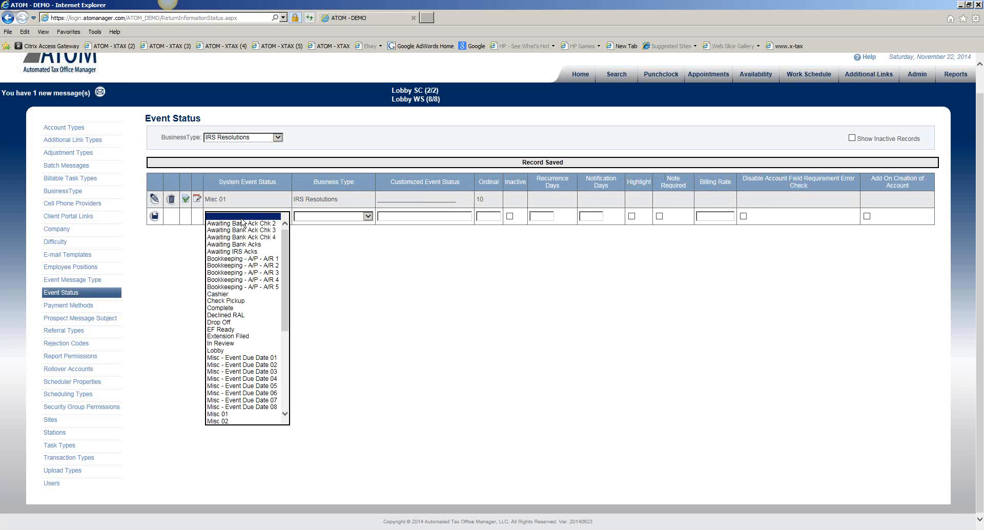
{"action": "left_click", "coordinate": [234, 352]}
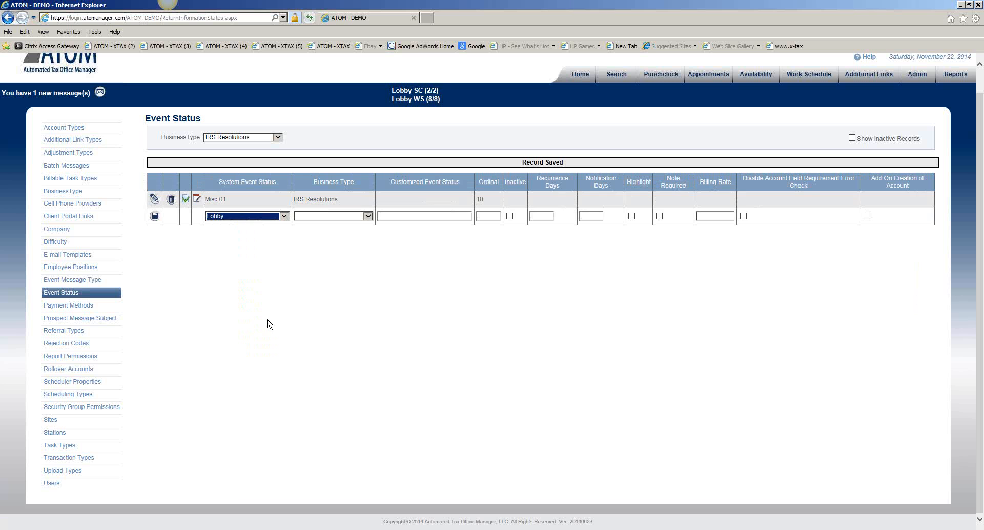
{"action": "left_click", "coordinate": [332, 219]}
{"action": "left_click", "coordinate": [334, 241]}
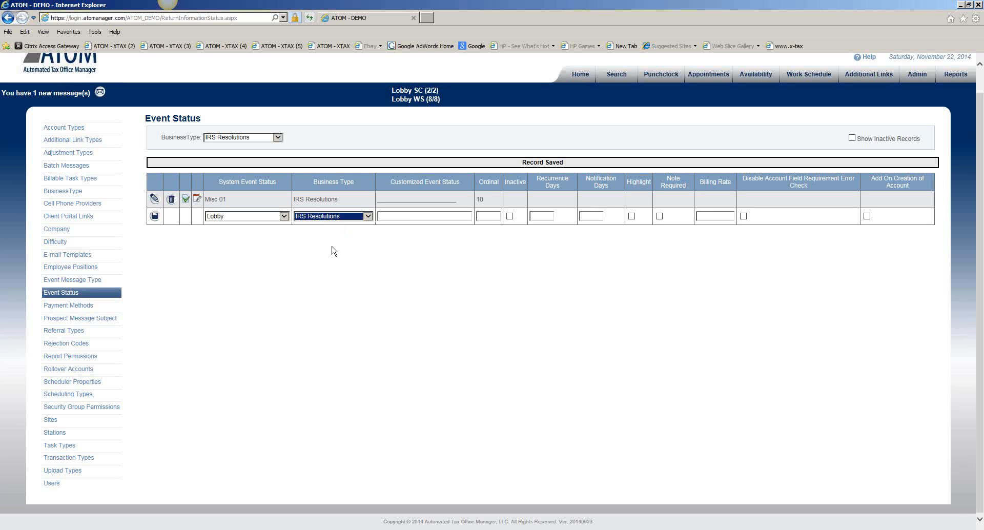
{"action": "left_click", "coordinate": [396, 220]}
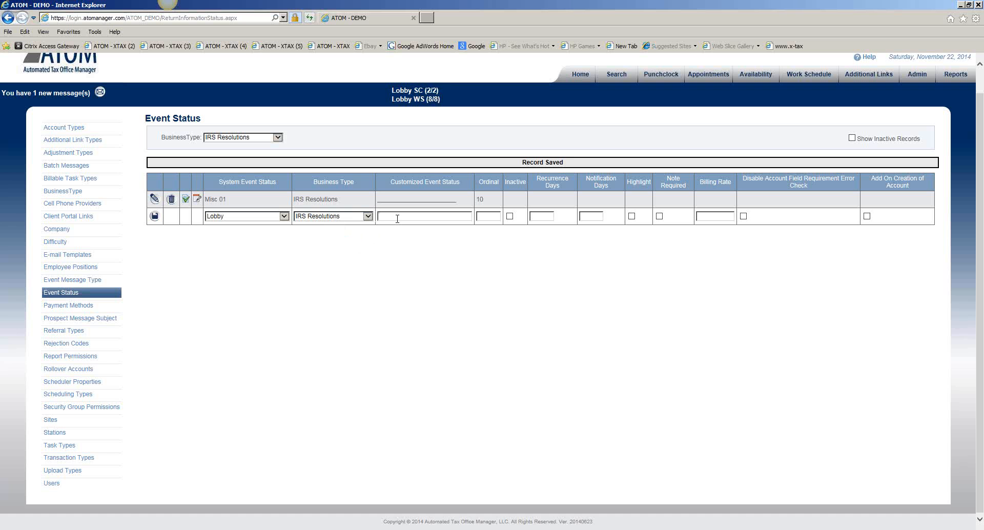
{"action": "type", "text": "Set-Up"}
{"action": "key", "text": "BackSpace"}
{"action": "key", "text": "BackSpace"}
{"action": "type", "text": "u"}
{"action": "left_click", "coordinate": [868, 216]}
{"action": "left_click", "coordinate": [154, 217]}
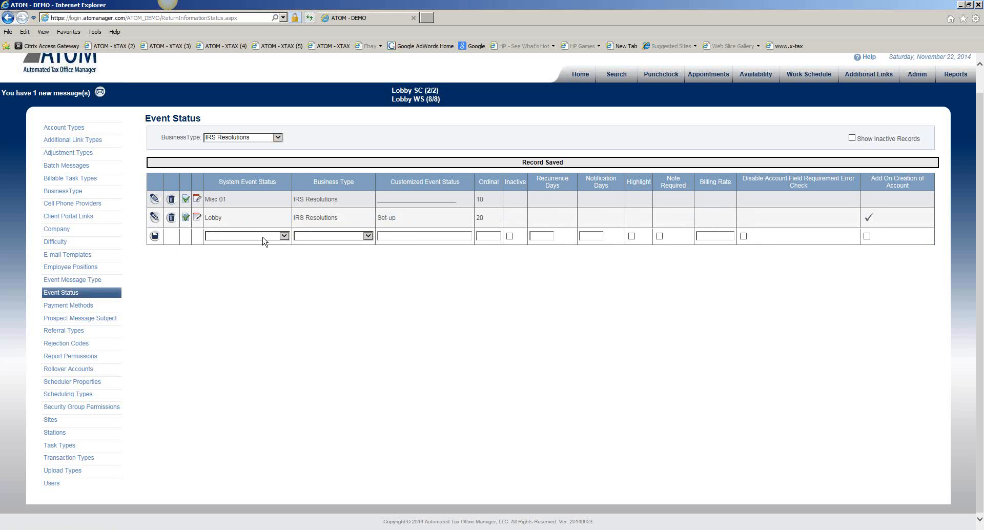
- Add a Misc 02 event status for IRS Resolutions, customized as Received Information with ordinal 30, and save the record
{"action": "left_click", "coordinate": [265, 239]}
{"action": "left_click_drag", "start_coordinate": [285, 330], "coordinate": [282, 362]}
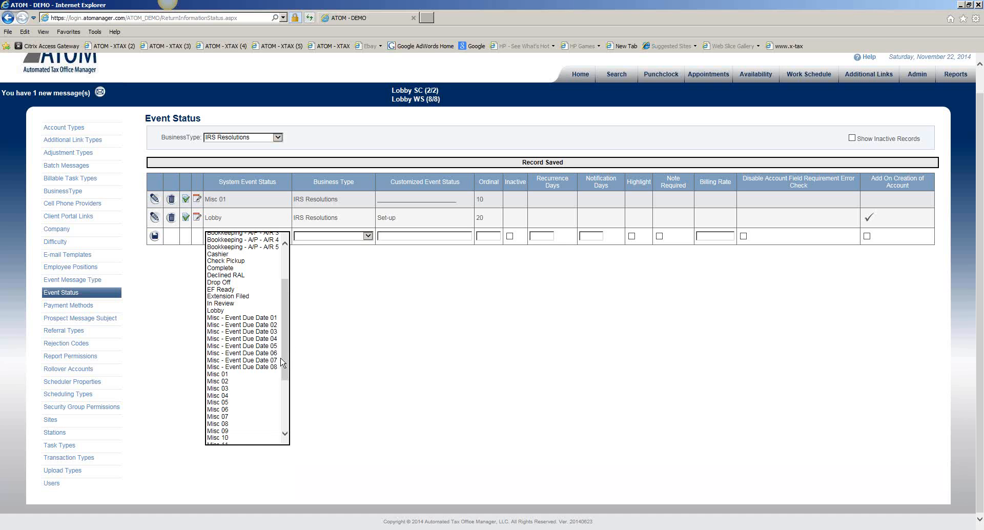
{"action": "left_click", "coordinate": [254, 382]}
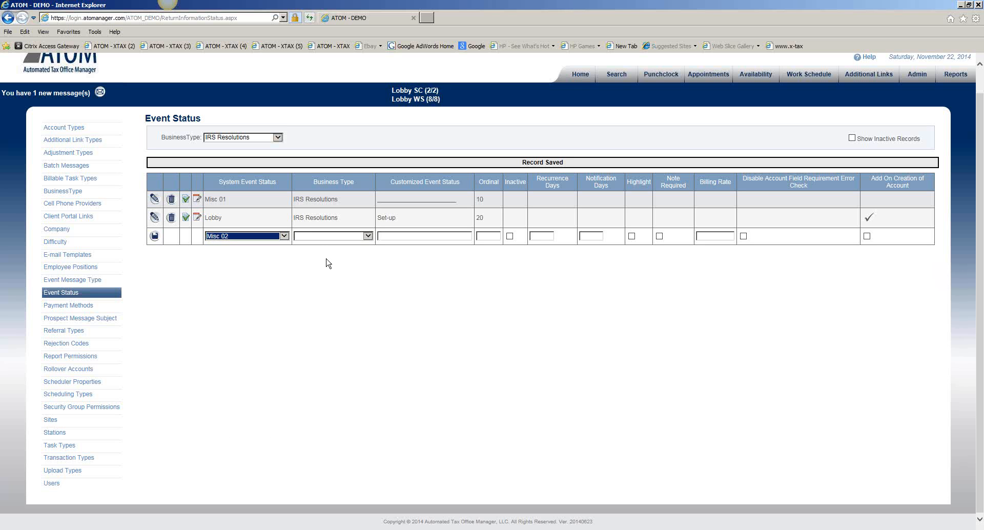
{"action": "left_click", "coordinate": [326, 236]}
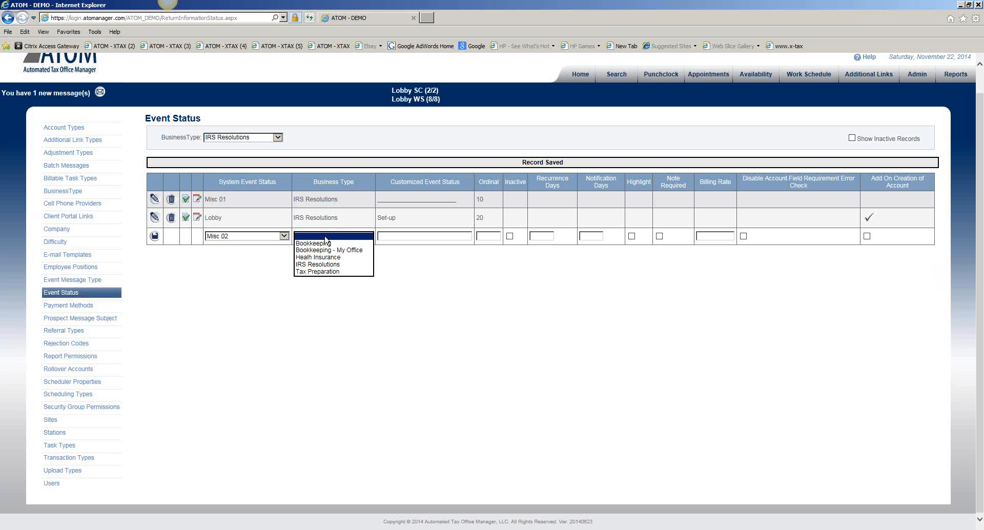
{"action": "left_click", "coordinate": [326, 265]}
{"action": "left_click", "coordinate": [395, 237]}
{"action": "type", "text": "S"}
{"action": "key", "text": "BackSpace"}
{"action": "type", "text": "Receive"}
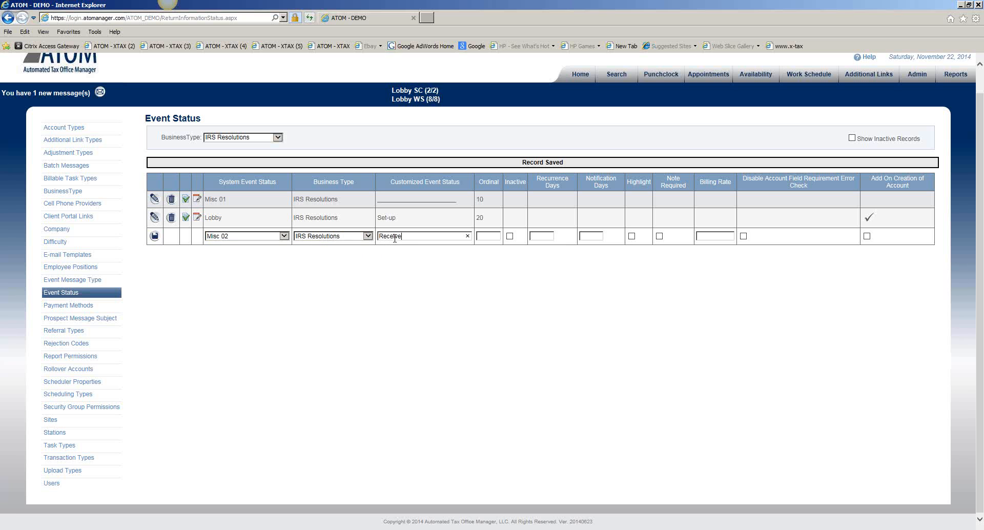
{"action": "type", "text": "3d Information"}
{"action": "left_click", "coordinate": [154, 237]}
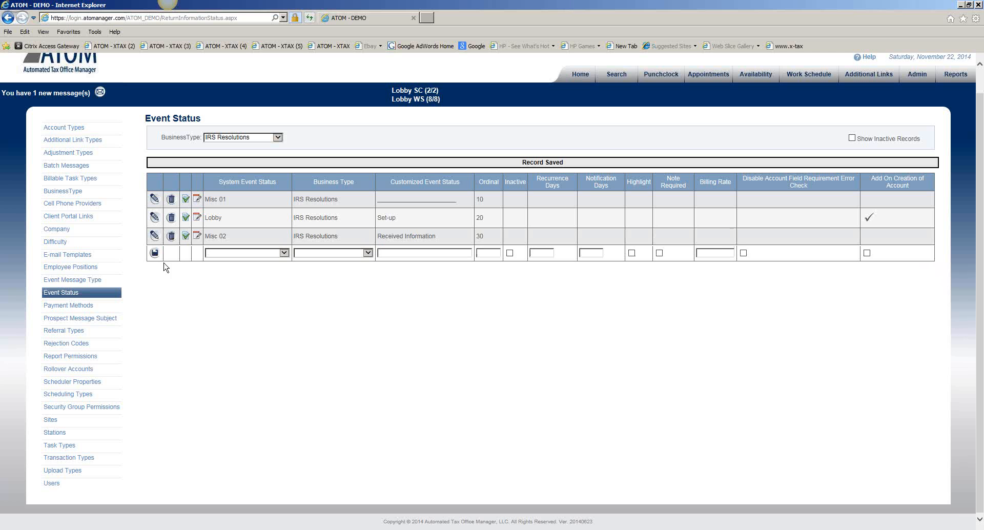
- Add a Misc 03 event status for IRS Resolutions, customized as IRS Follow-up with ordinal 40, and save the record
{"action": "left_click", "coordinate": [272, 253]}
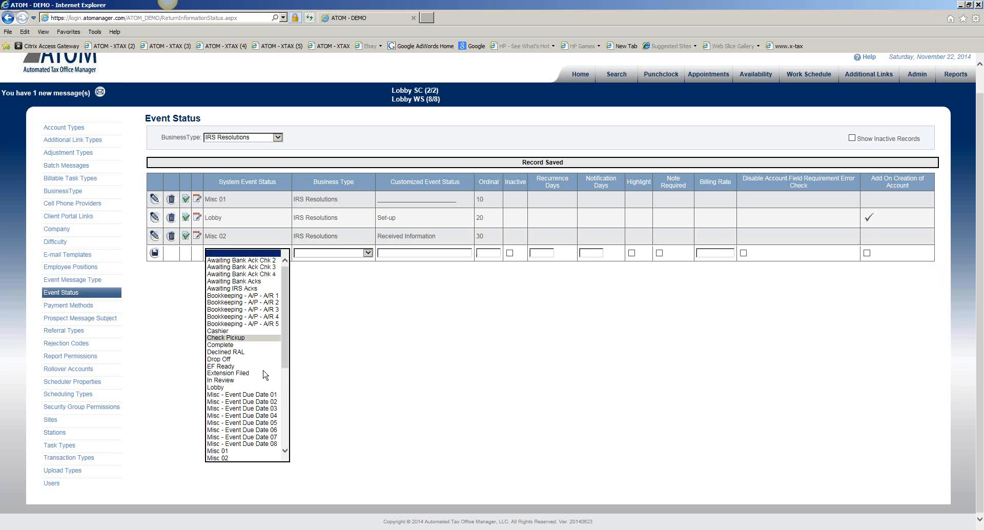
{"action": "scroll", "coordinate": [262, 431], "scroll_direction": "down", "scroll_amount": 1}
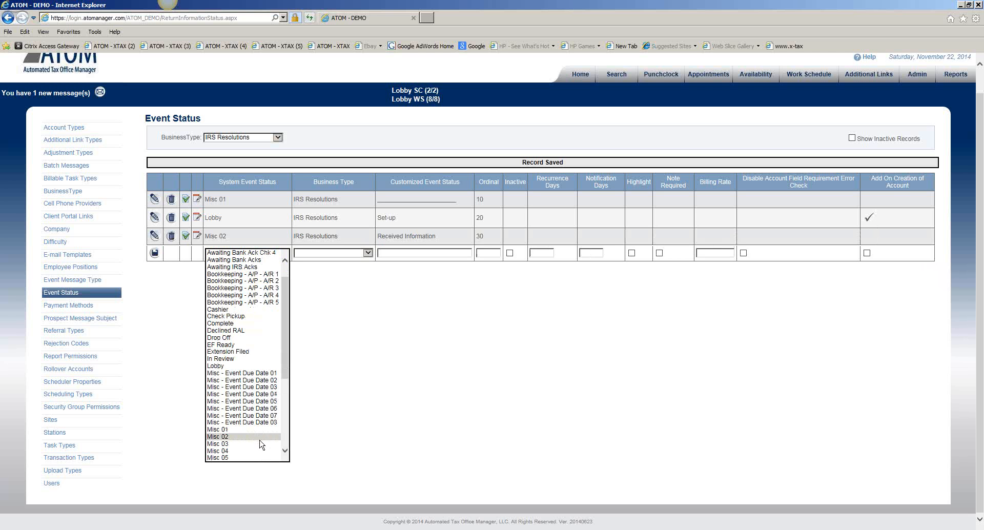
{"action": "left_click", "coordinate": [261, 444]}
{"action": "left_click", "coordinate": [341, 253]}
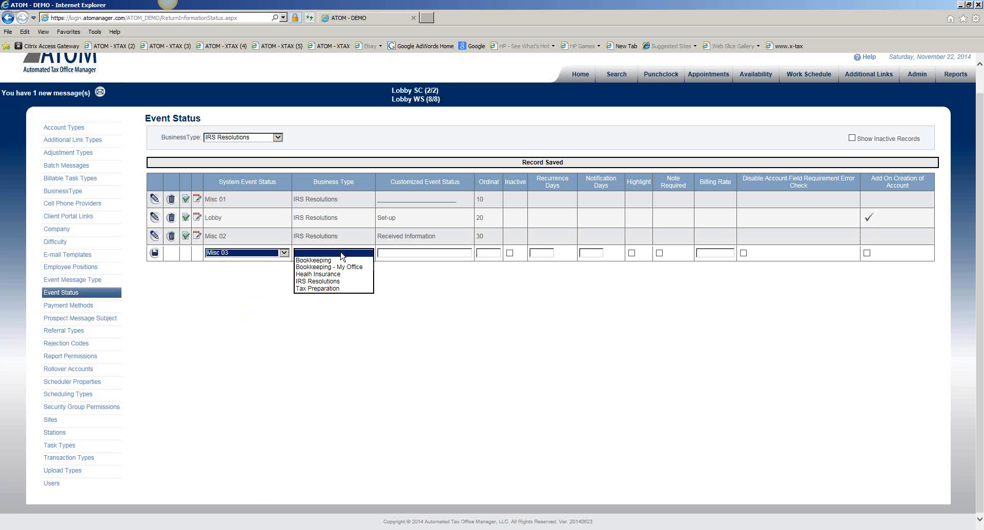
{"action": "left_click", "coordinate": [353, 283]}
{"action": "left_click", "coordinate": [406, 254]}
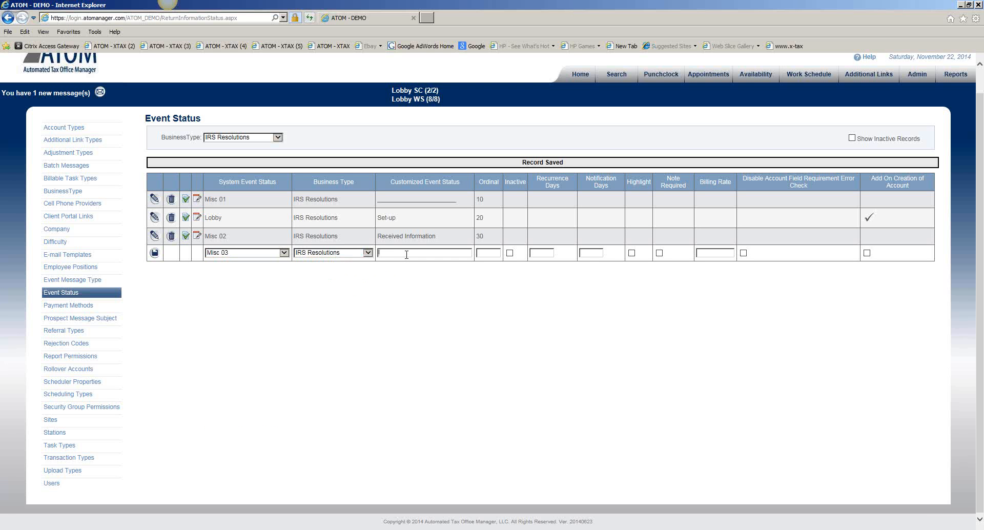
{"action": "type", "text": "F"}
{"action": "key", "text": "BackSpace"}
{"action": "type", "text": "IRS"}
{"action": "type", "text": " Follow"}
{"action": "type", "text": "-u"}
{"action": "type", "text": "40"}
{"action": "left_click", "coordinate": [154, 253]}
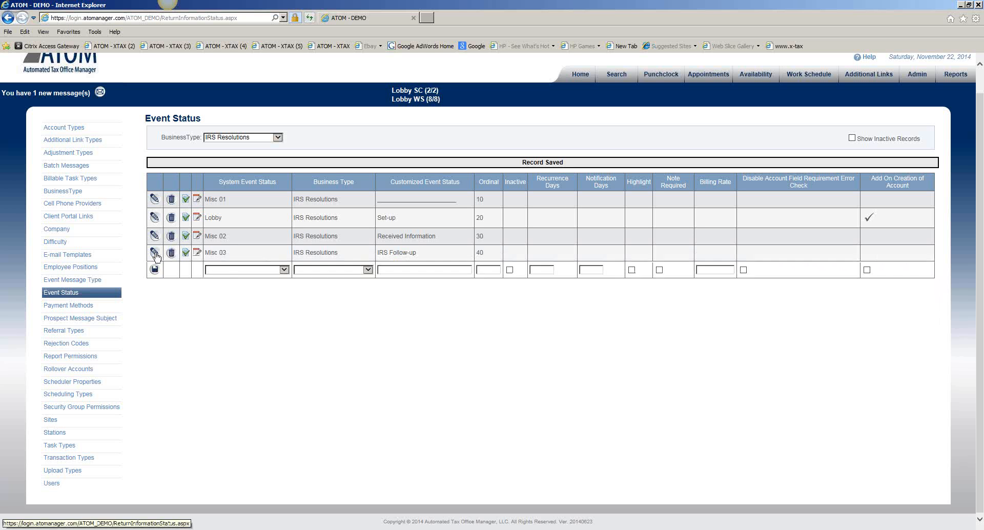
- Add a Misc 04 event status for IRS Resolutions, customized as an underscore divider line with ordinal 50, and save the record
{"action": "left_click", "coordinate": [237, 271]}
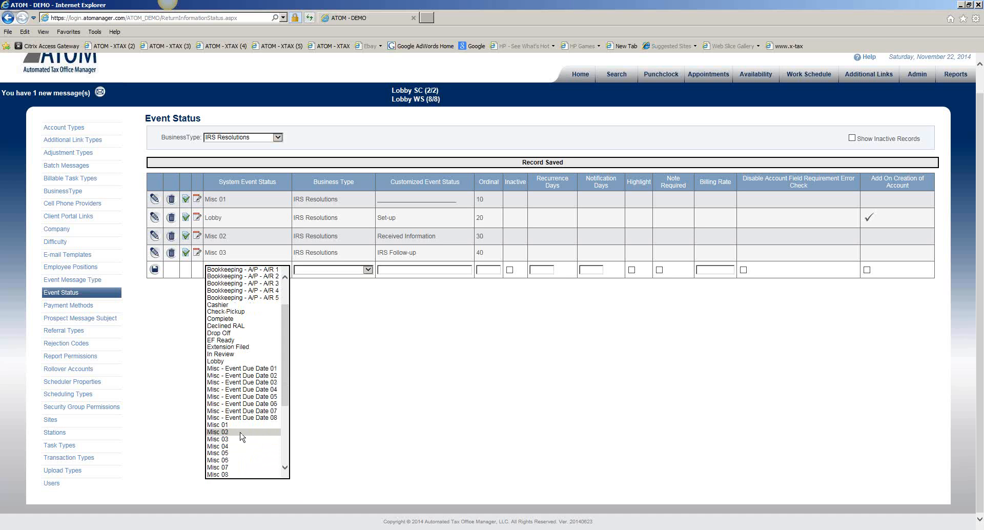
{"action": "left_click", "coordinate": [242, 433]}
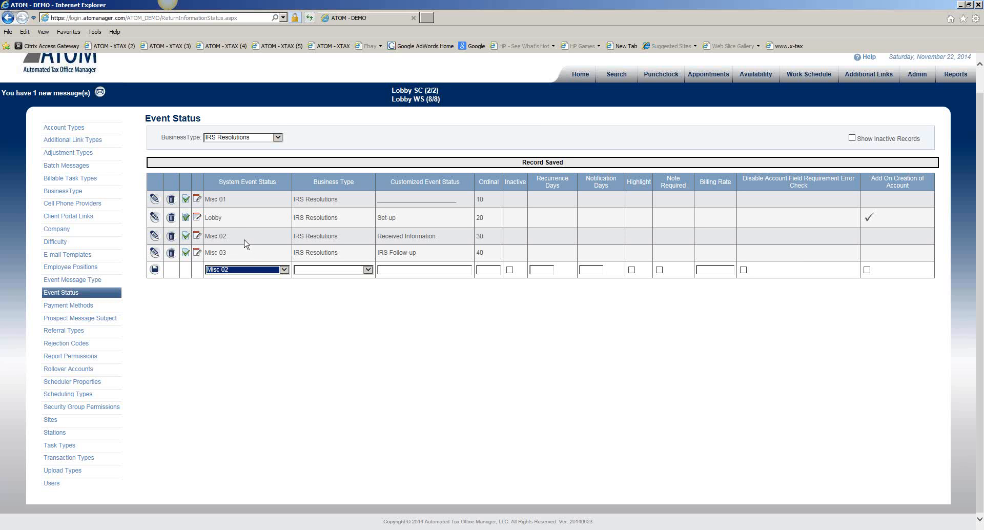
{"action": "left_click", "coordinate": [253, 272]}
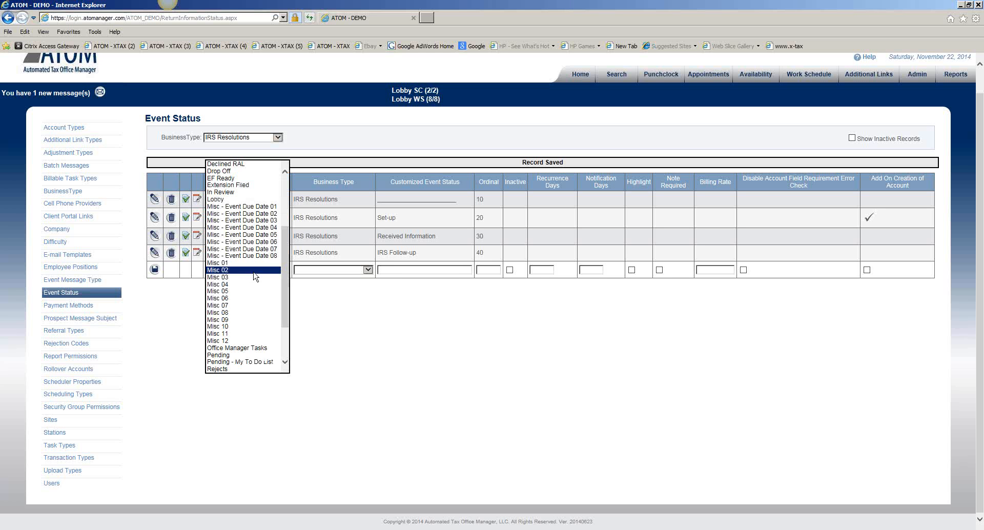
{"action": "left_click", "coordinate": [252, 291]}
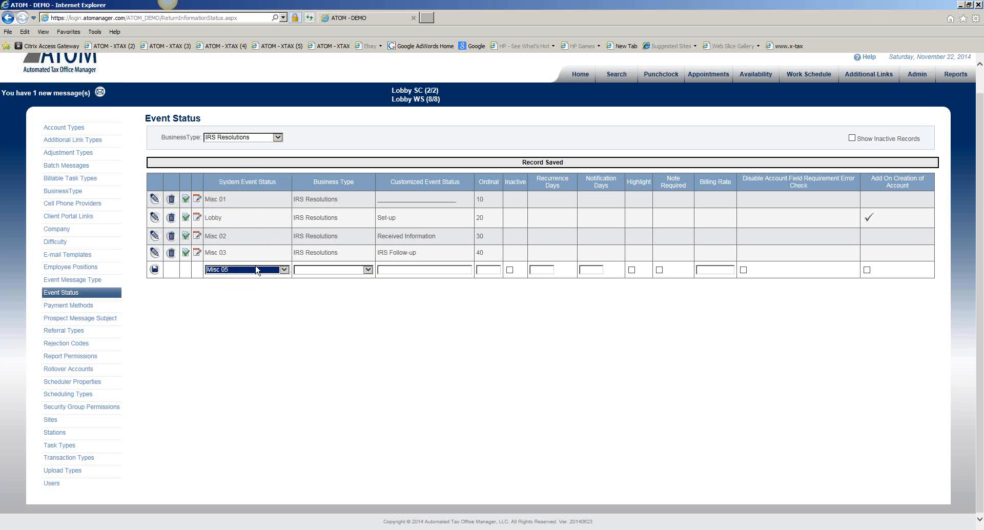
{"action": "left_click", "coordinate": [256, 271]}
{"action": "left_click", "coordinate": [255, 264]}
{"action": "left_click", "coordinate": [325, 270]}
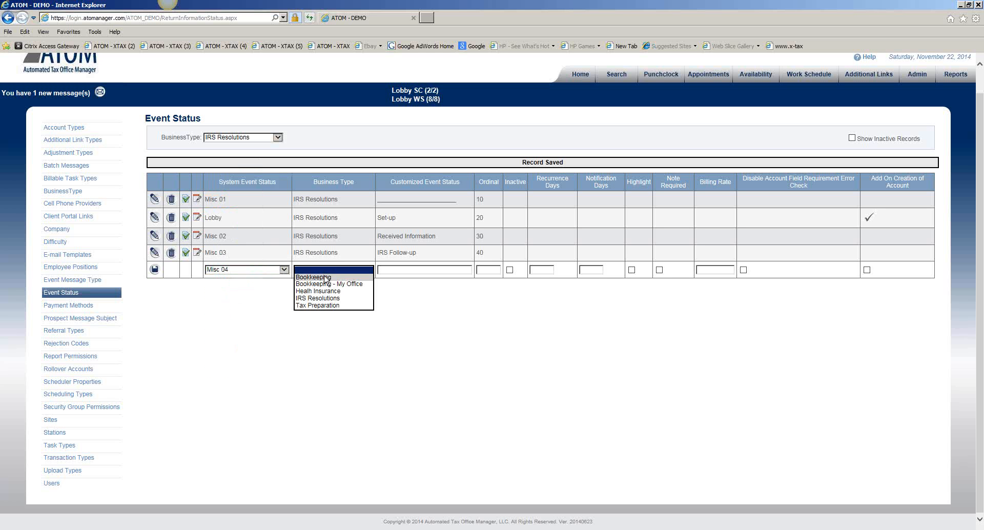
{"action": "left_click", "coordinate": [326, 300]}
{"action": "left_click", "coordinate": [393, 269]}
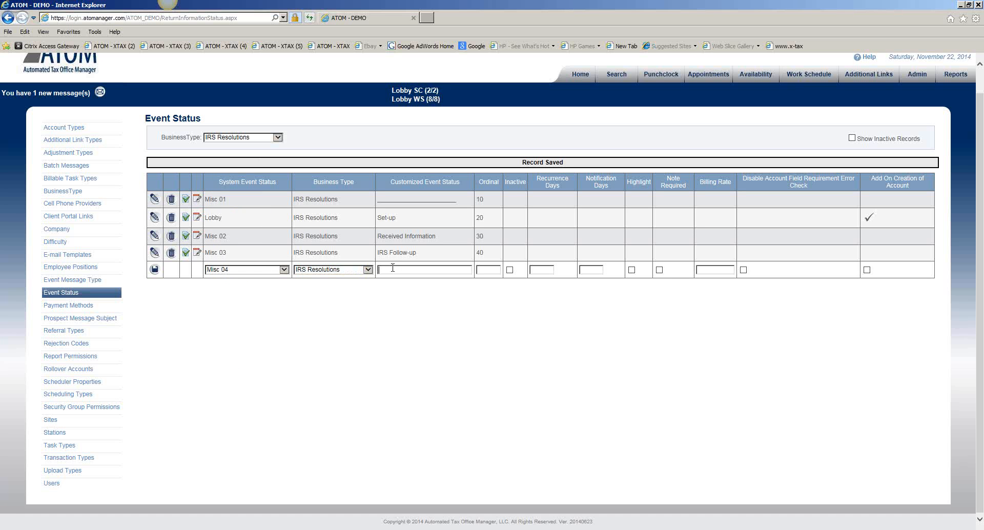
{"action": "type", "text": "____________________50"}
{"action": "left_click", "coordinate": [154, 270]}
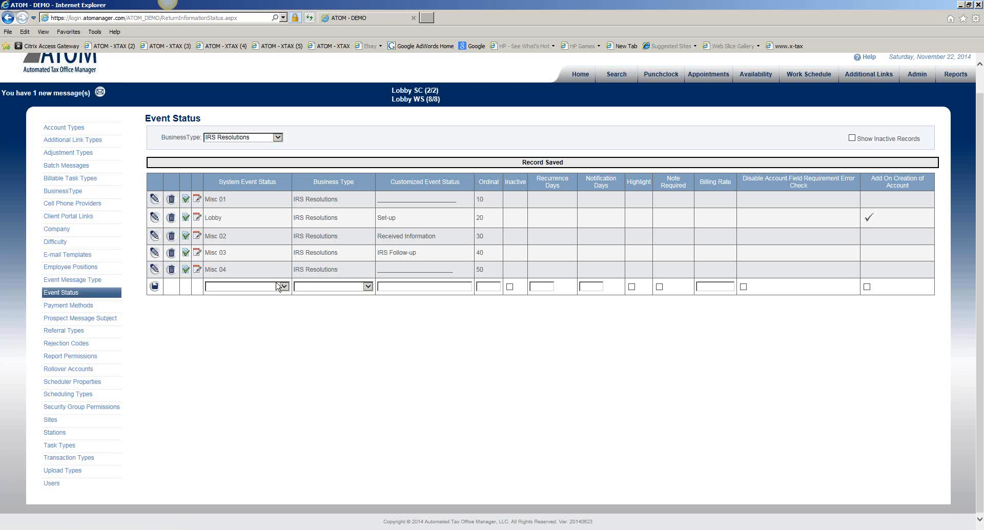
- Add a Complete event status for IRS Resolutions, customized as Complete with ordinal 45, and save the record
{"action": "left_click", "coordinate": [282, 286]}
{"action": "left_click", "coordinate": [270, 377]}
{"action": "left_click", "coordinate": [329, 287]}
{"action": "left_click", "coordinate": [331, 318]}
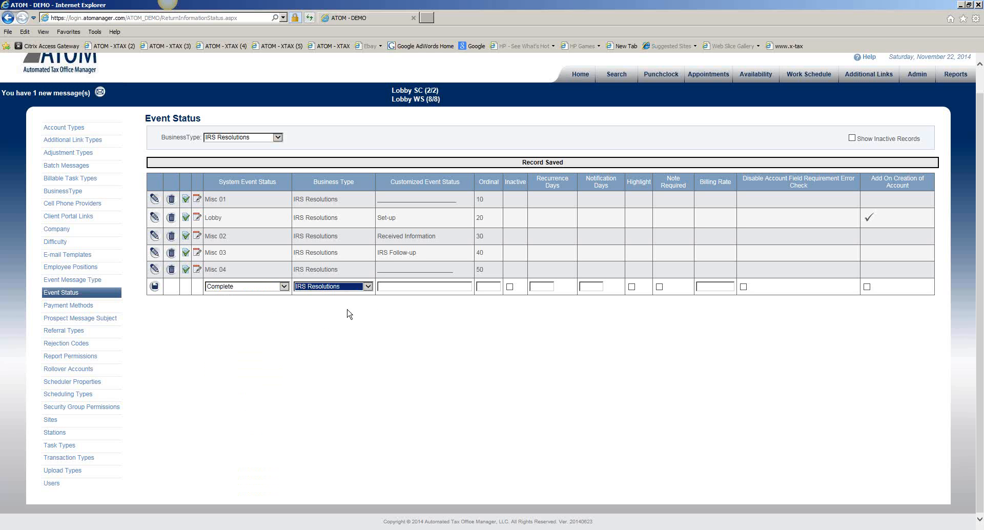
{"action": "left_click", "coordinate": [405, 287]}
{"action": "type", "text": "4o"}
{"action": "key", "text": "BackSpace"}
{"action": "key", "text": "BackSpace"}
{"action": "type", "text": "Cm"}
{"action": "key", "text": "BackSpace"}
{"action": "type", "text": "op"}
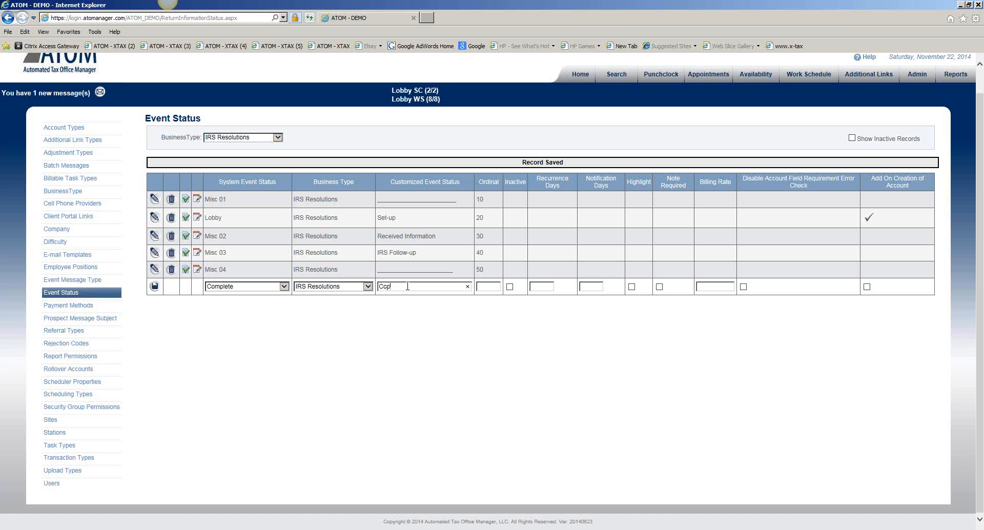
{"action": "key", "text": "BackSpace"}
{"action": "type", "text": "mplete"}
{"action": "type", "text": "45"}
{"action": "left_click", "coordinate": [155, 287]}
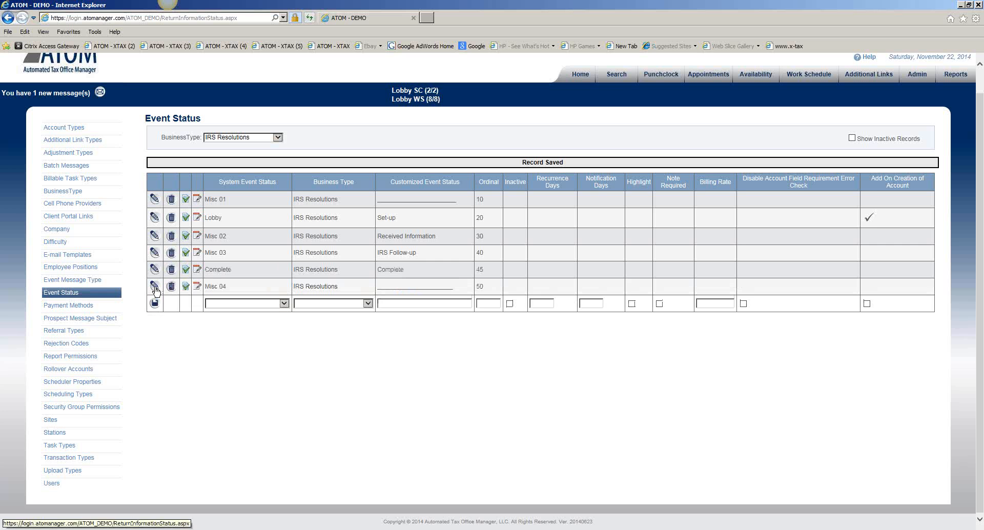
- Return to the home overview and show the Office Events for the IRS Resolutions business type
{"action": "scroll", "coordinate": [637, 200], "scroll_direction": "up", "scroll_amount": 1}
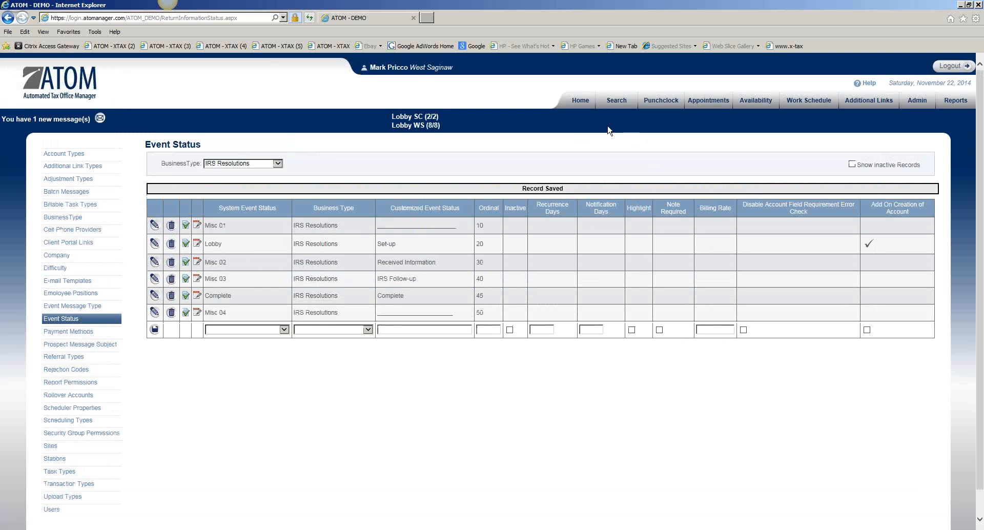
{"action": "left_click", "coordinate": [576, 105]}
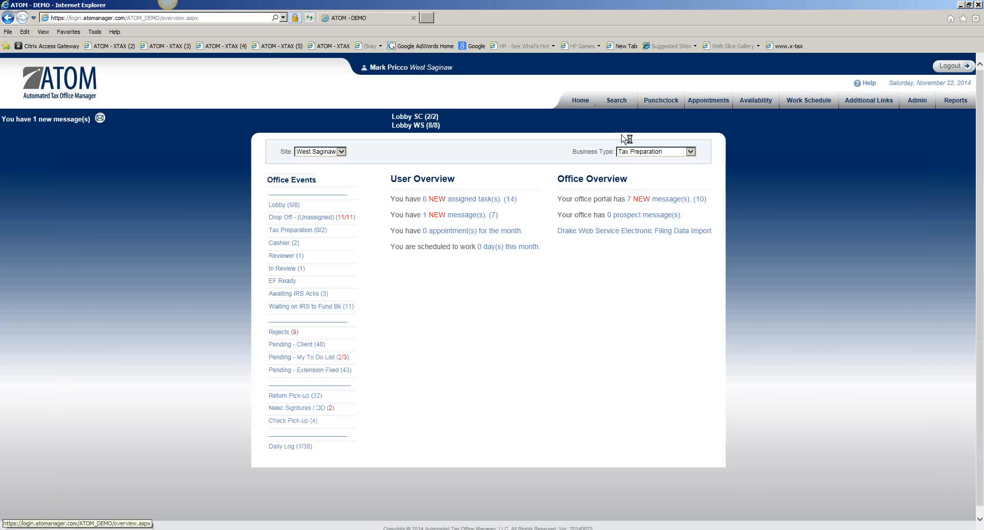
{"action": "left_click", "coordinate": [642, 153]}
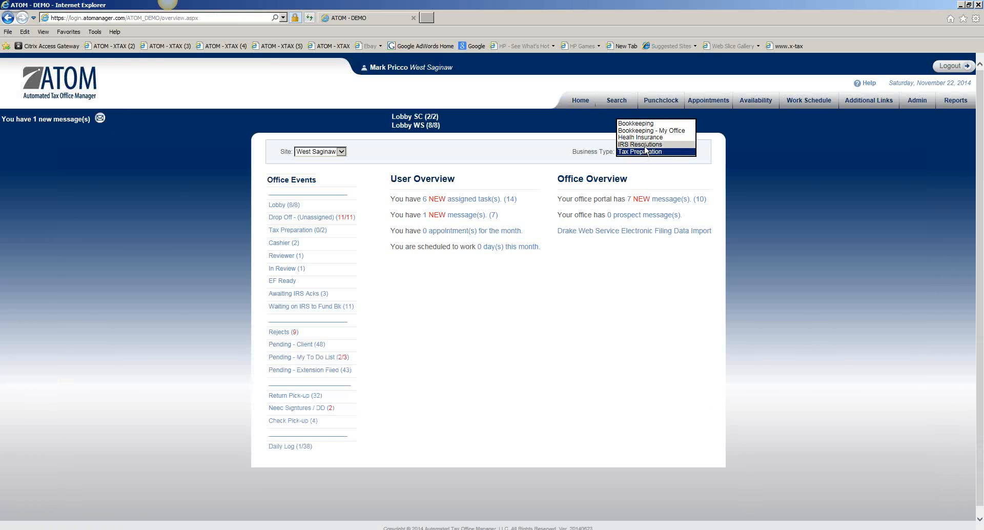
{"action": "left_click", "coordinate": [646, 149]}
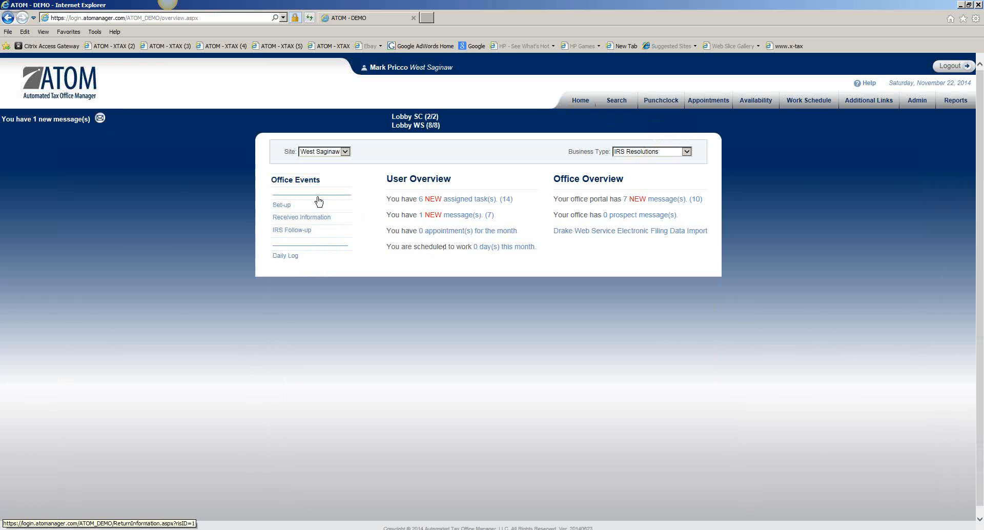